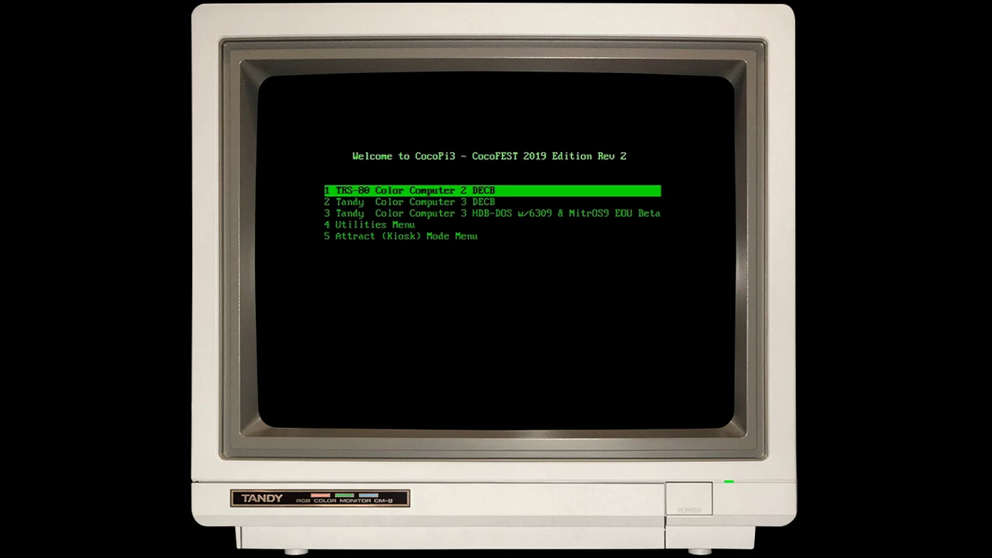
Start the Tandy Color Computer 3 DECB machine and list the disk directory with DIR
key("Down")
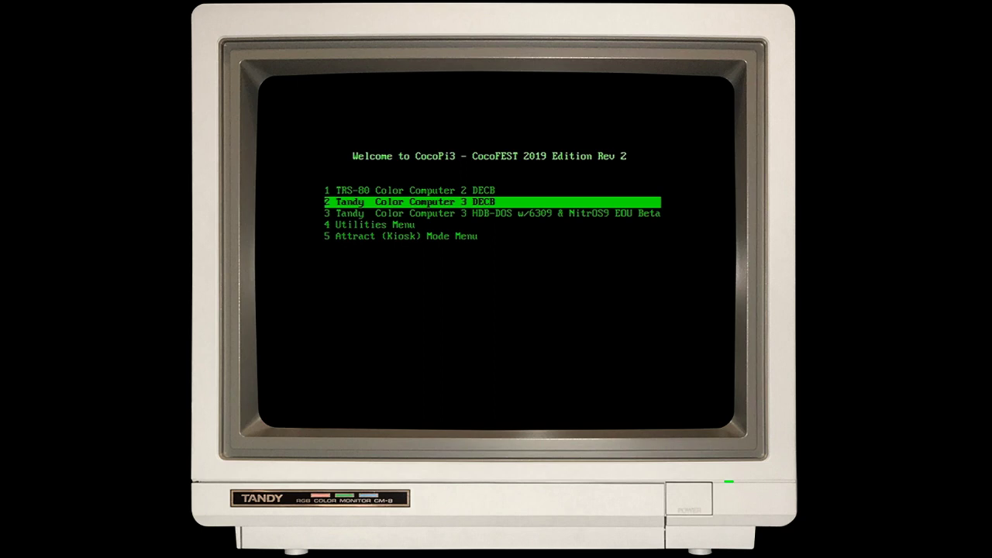
key("Return")
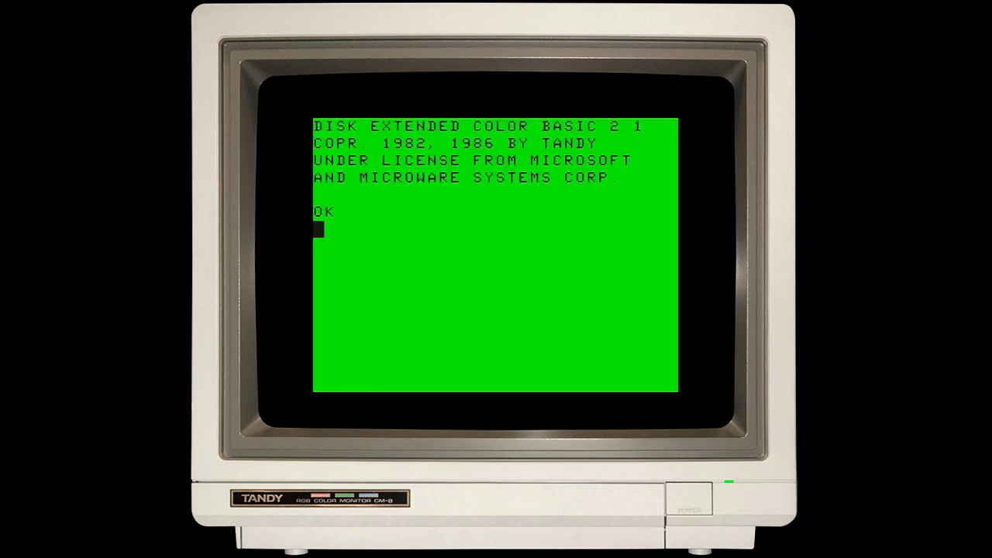
type("DIR")
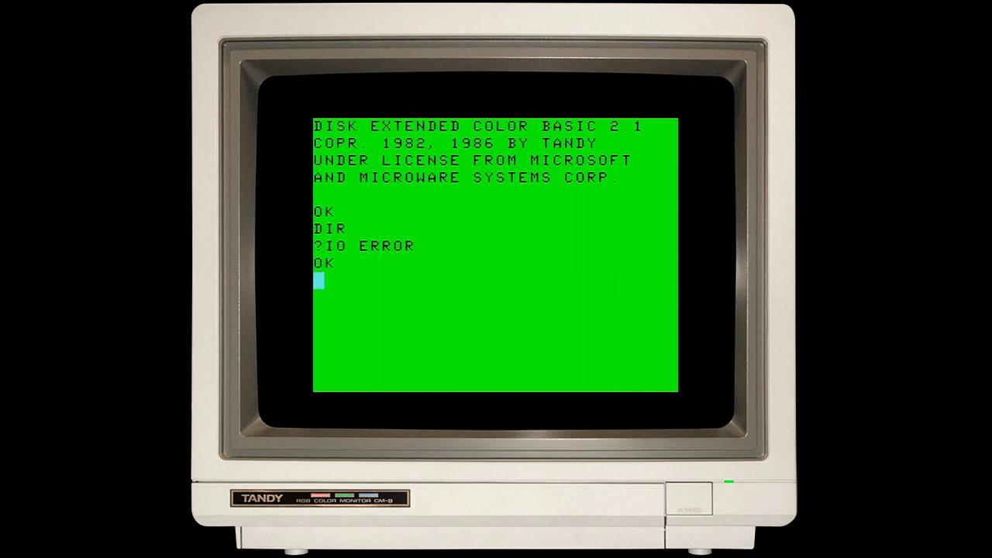
Open the emulator's File Manager for the running machine
key("Tab")
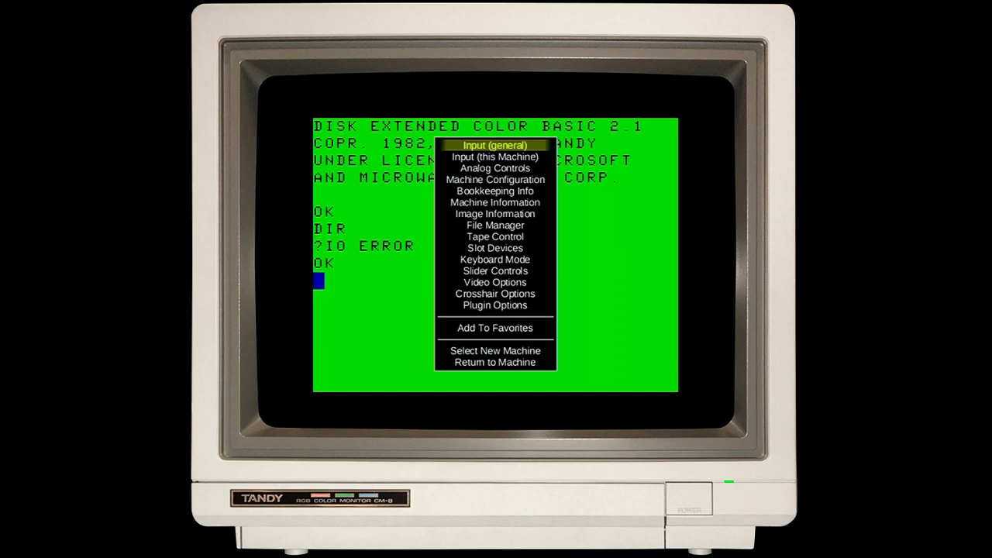
key("Down")
key("Down")
key("Down")
key("Down")
key("Down")
key("Down")
key("Down")
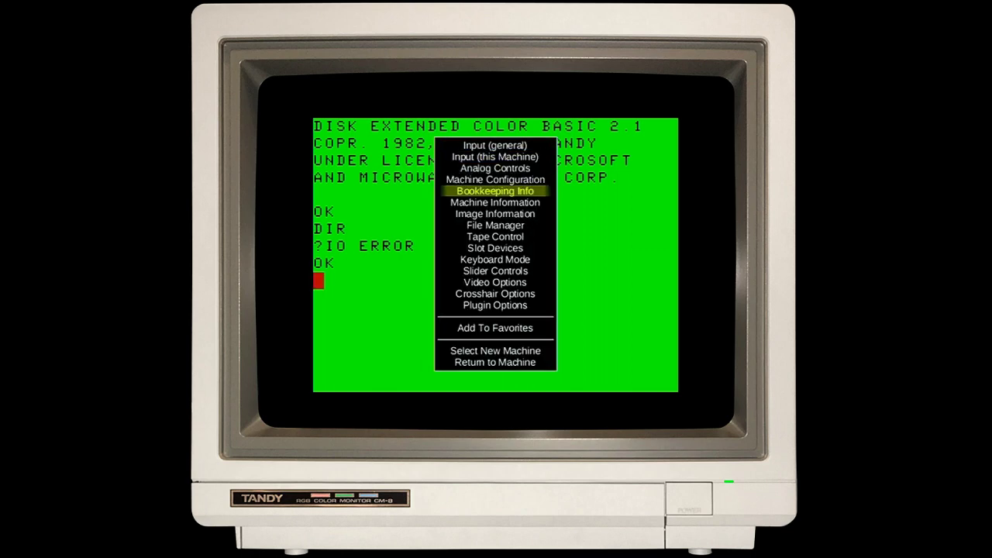
key("Return")
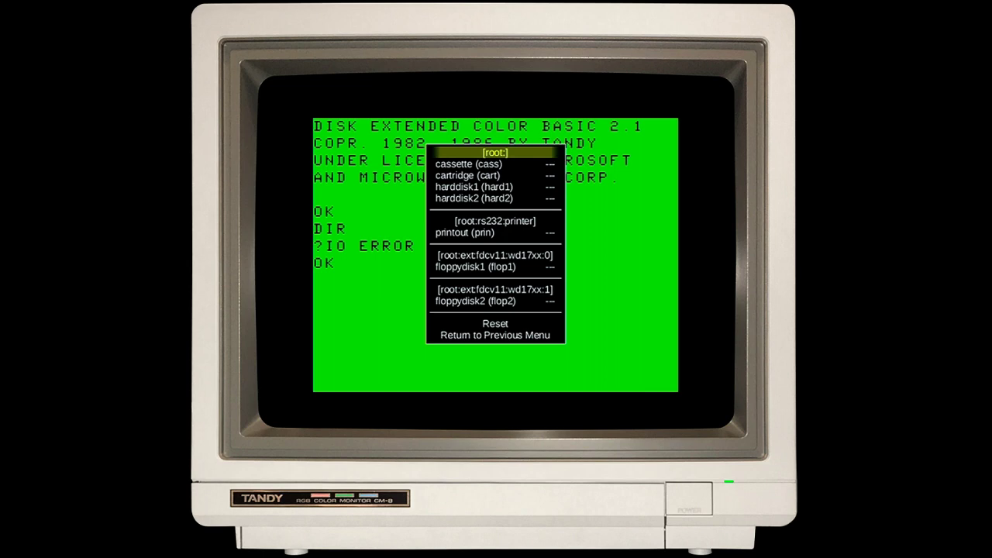
Browse for a disk image for the first floppy drive, floppydisk1 (flop1)
key("Down")
key("Down")
key("Down")
key("Down")
key("Down")
key("Down")
key("Down")
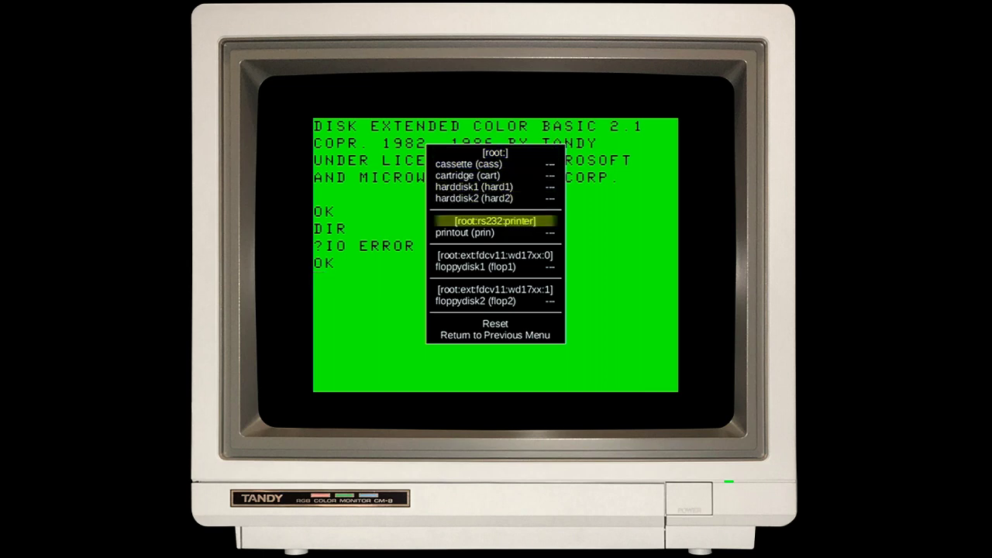
key("Down")
key("Down")
key("Up")
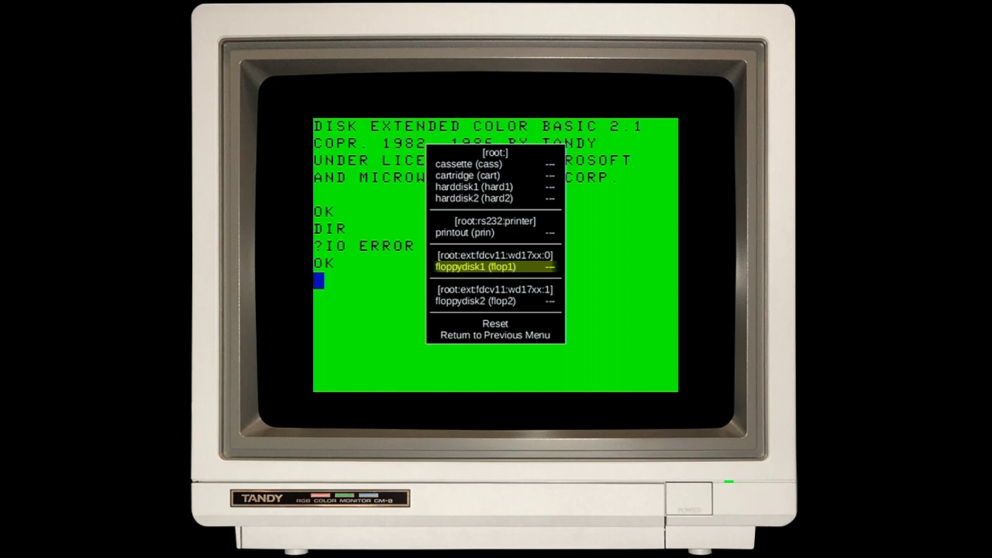
key("Return")
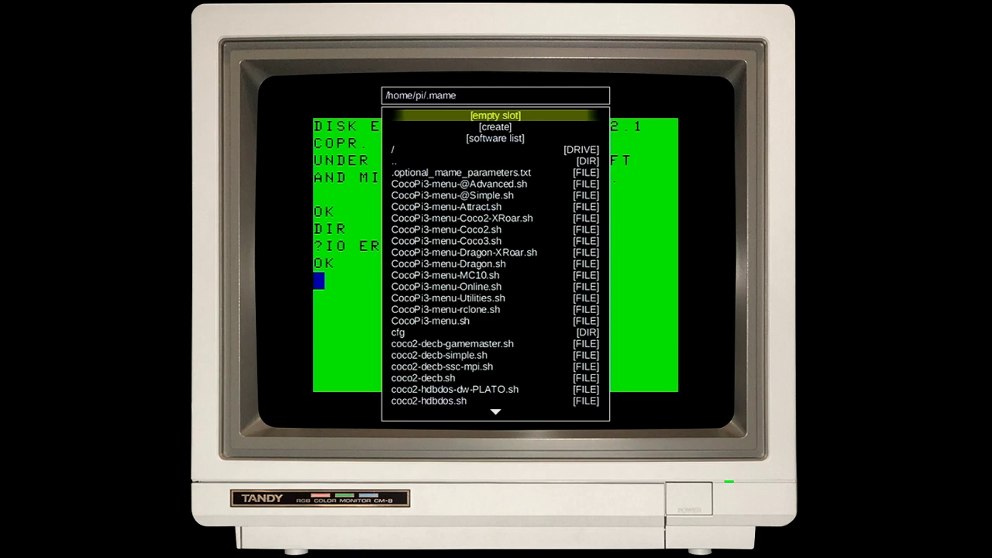
Go to the root directory / of the drive in the disk image browser
key("Down")
key("Down")
key("Down")
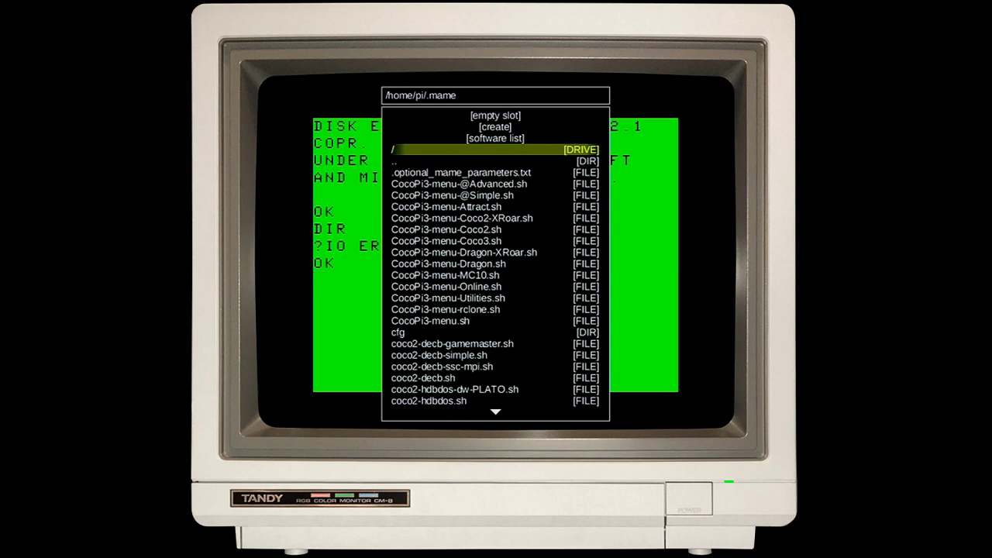
key("Return")
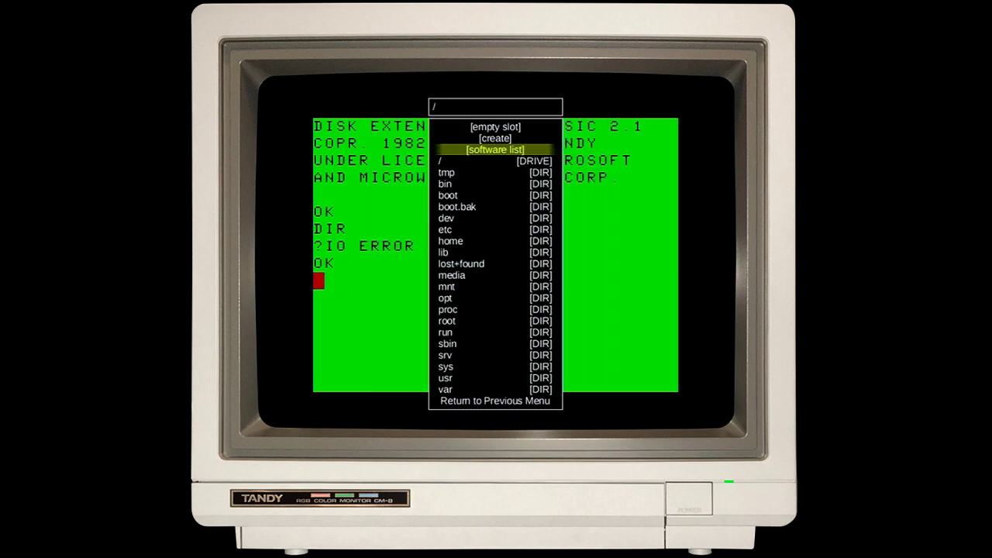
Open the media directory under the root
key("Down")
key("Down")
key("Down")
key("Down")
key("Down")
key("Down")
key("Down")
key("Down")
key("Down")
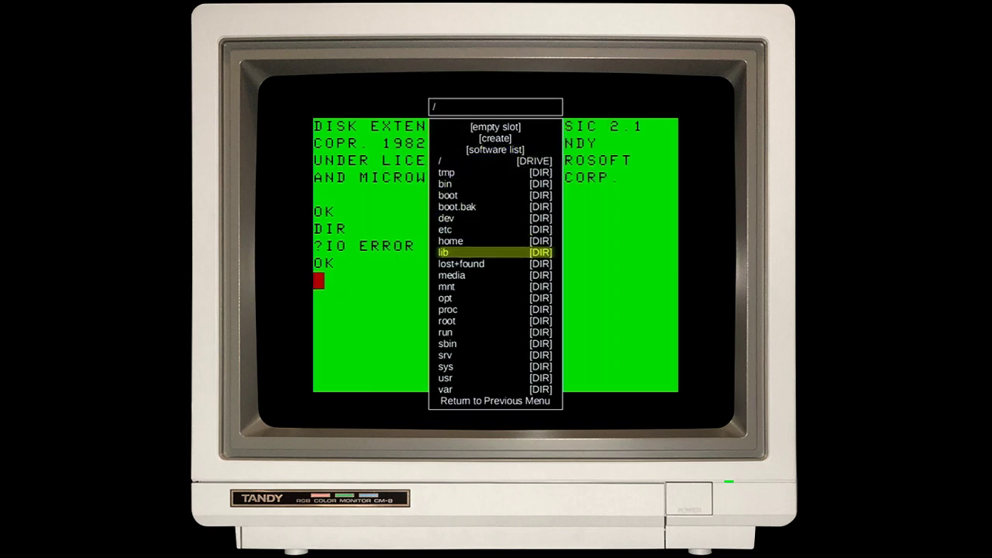
key("Down")
key("Down")
key("Return")
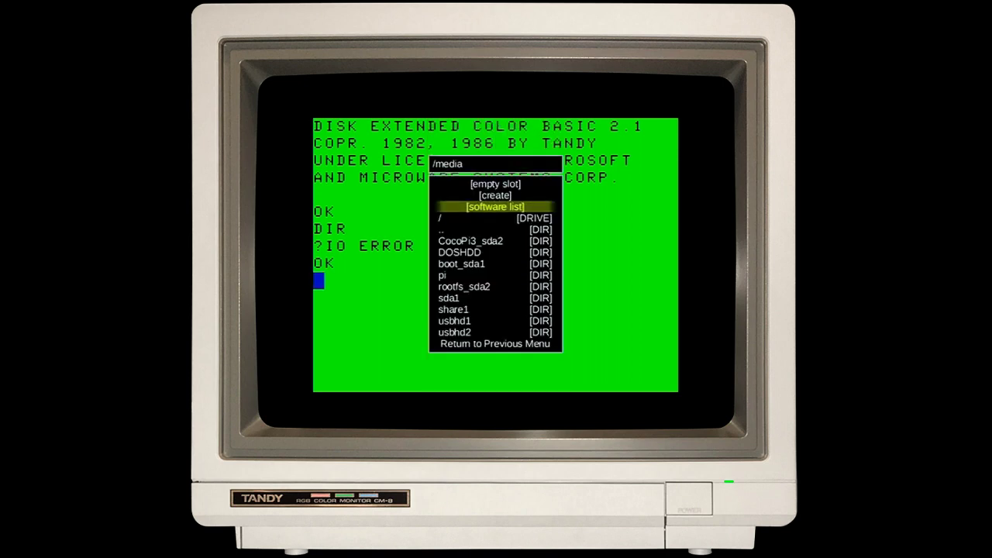
Open the share1 directory inside /media to view its folders
key("Down")
key("Down")
key("Down")
key("Down")
key("Down")
key("Down")
key("Down")
key("Down")
key("Down")
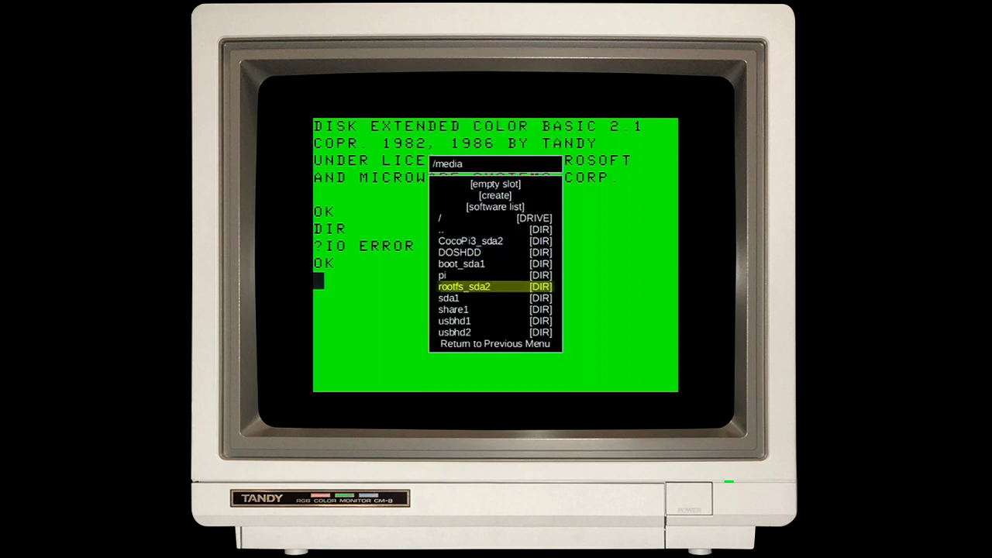
key("Return")
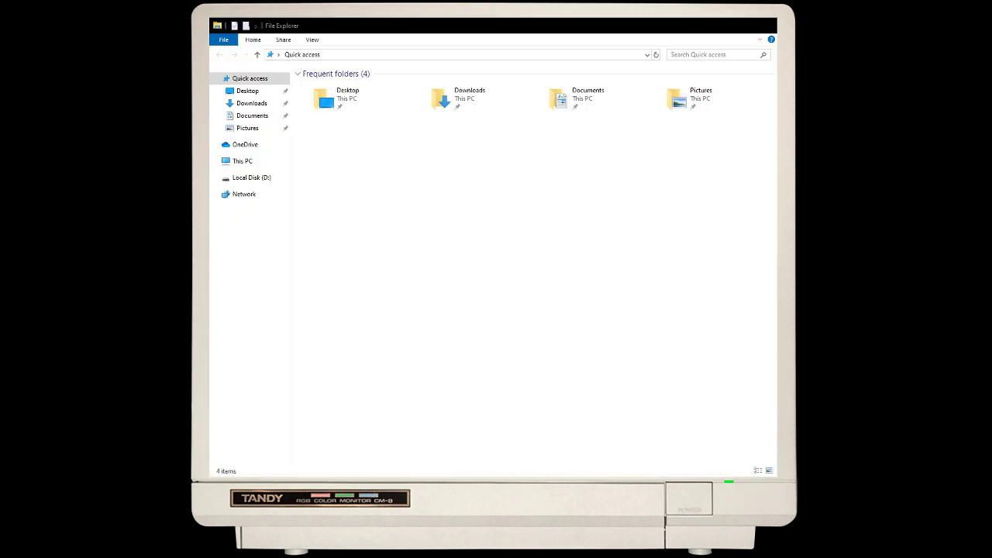
left_click(328, 55)
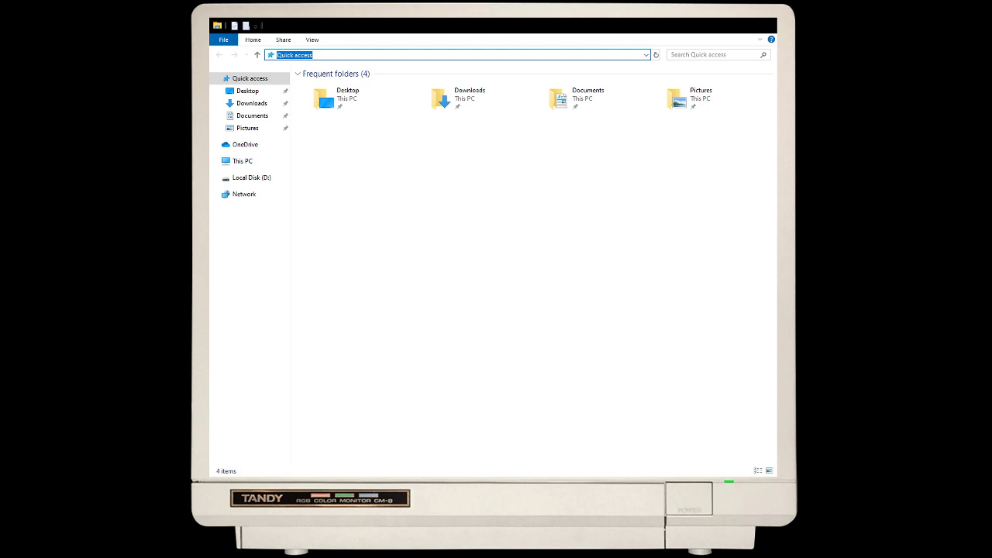
key("Escape")
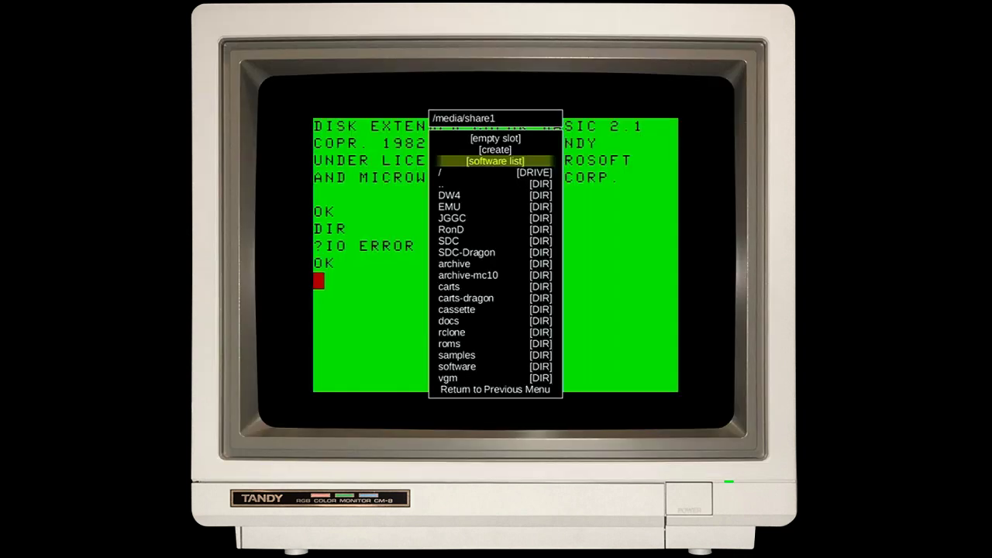
Leave the disk image browser without mounting anything, exit the emulator and return to the CocoPi3 main menu
key("Escape")
key("Escape")
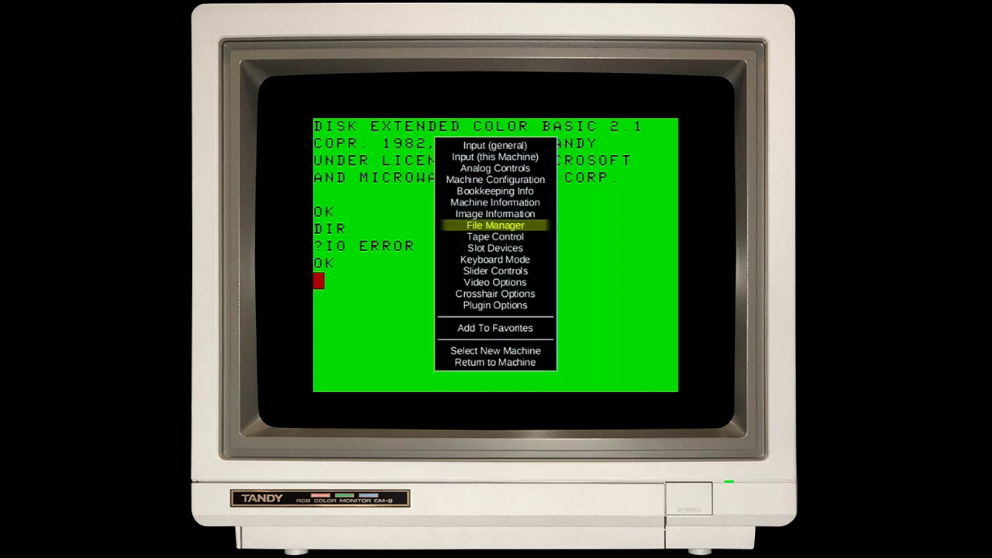
key("Escape")
key("Escape")
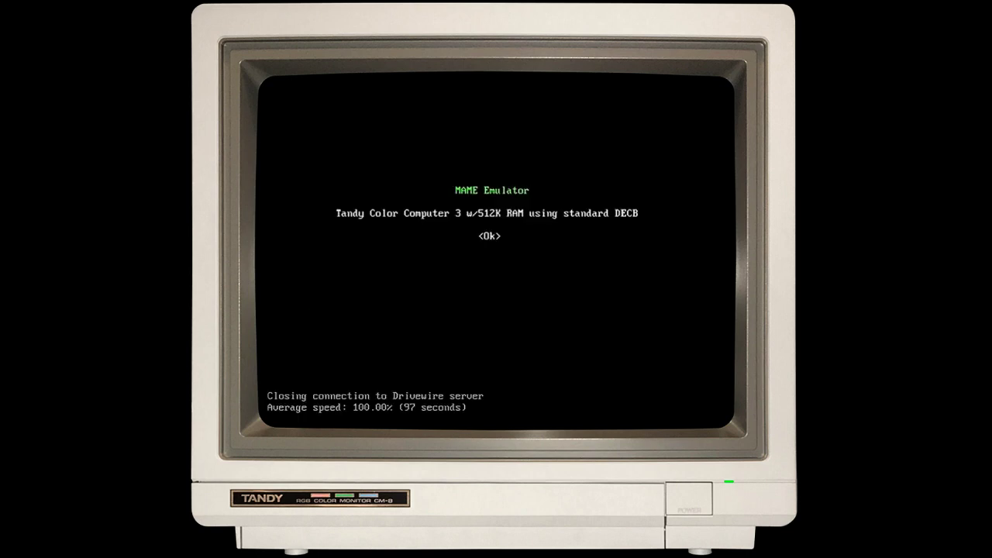
key("Return")
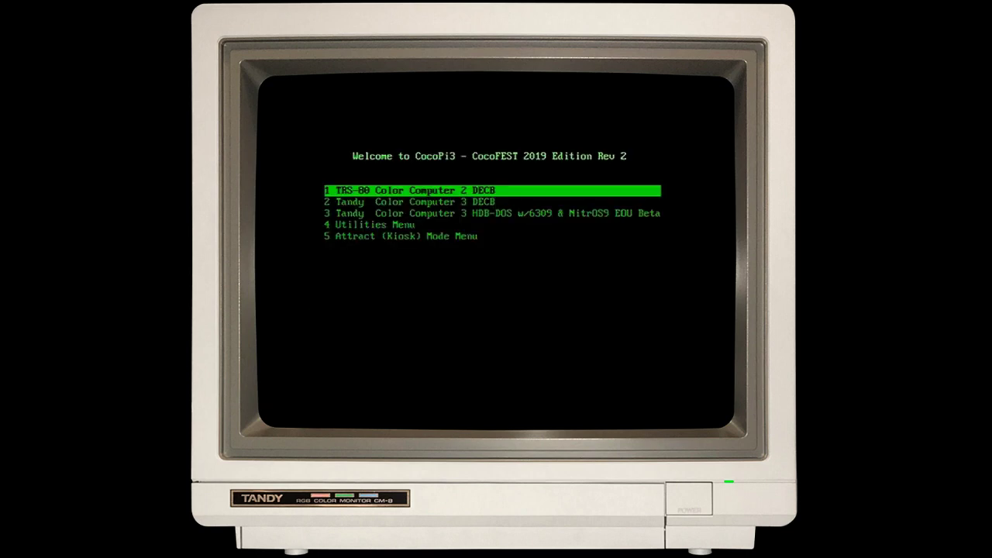
Open the Utilities Menu and check the system status for the Raspberry Pi's IP address
key("Down")
key("Down")
key("Down")
key("Return")
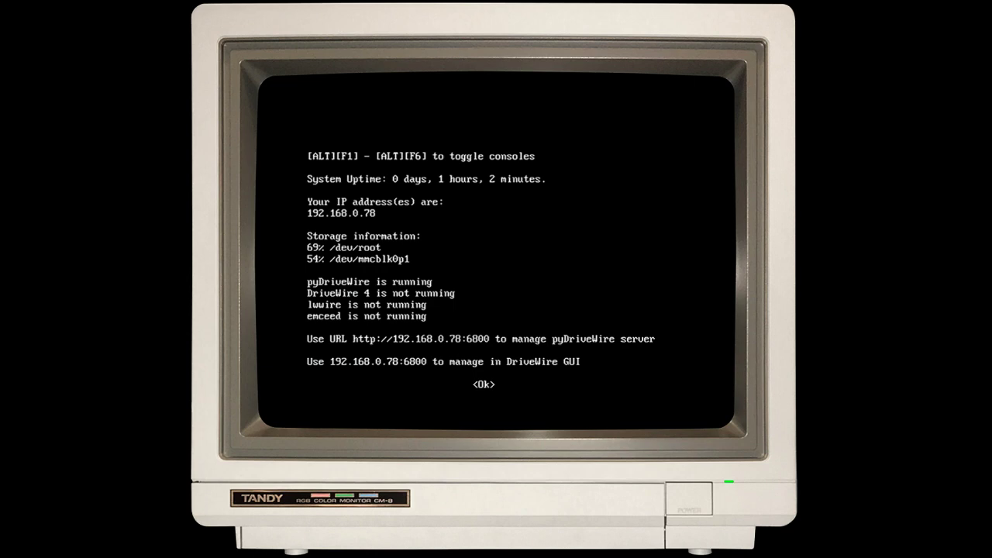
key("Return")
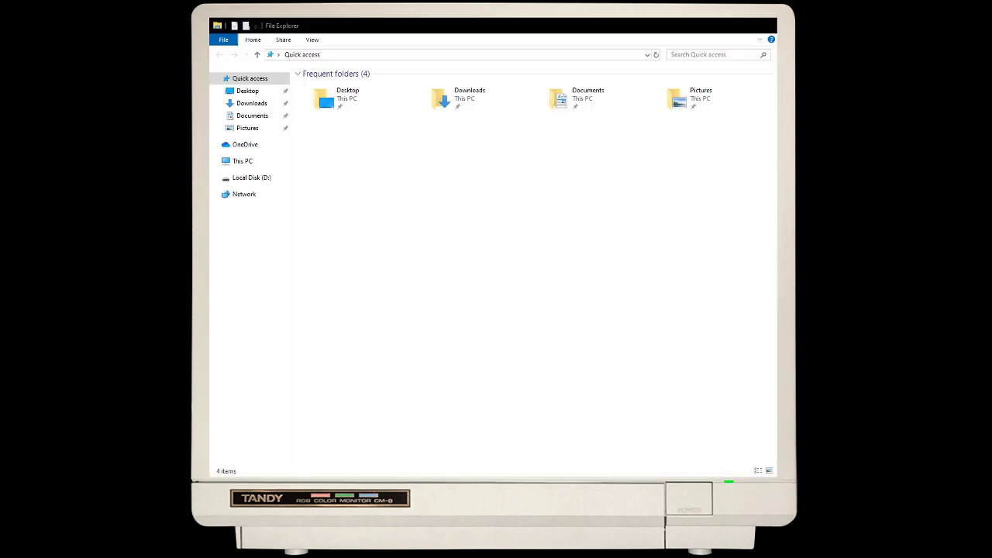
Switch to File Explorer, go to the network location \\192.168.0.78 and open its share1 folder
left_click(362, 54)
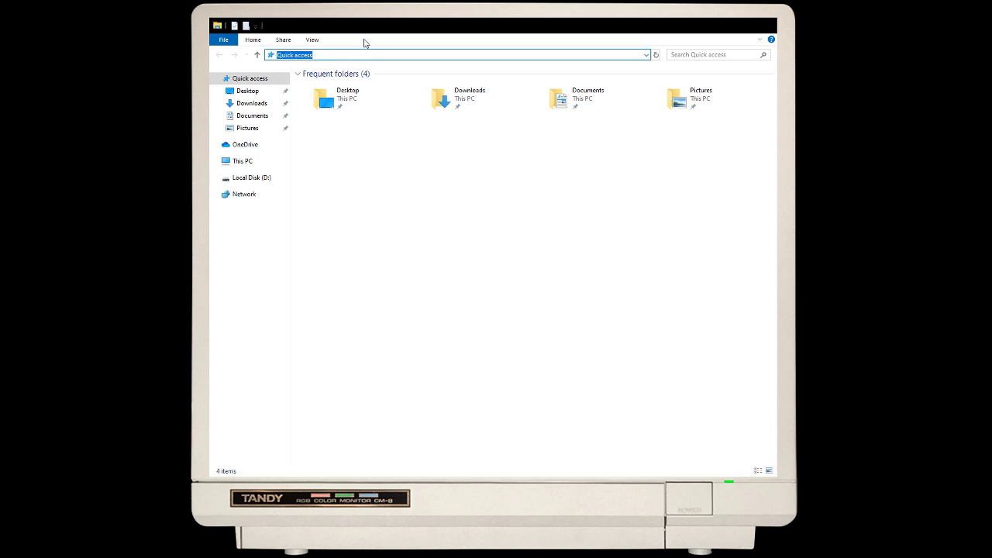
left_click(356, 53)
key("ctrl+a")
type("\\192.168.0.78")
key("Return")
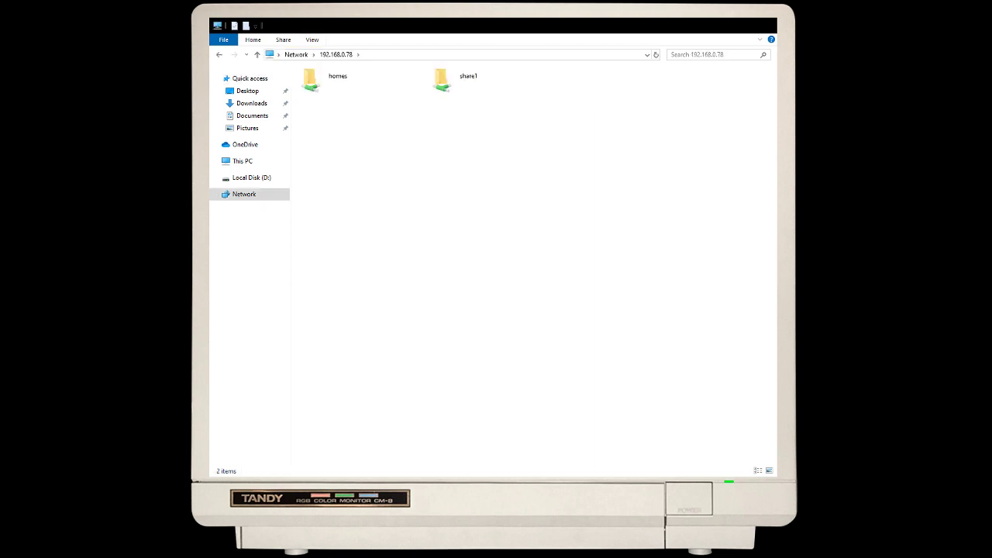
double_click(452, 83)
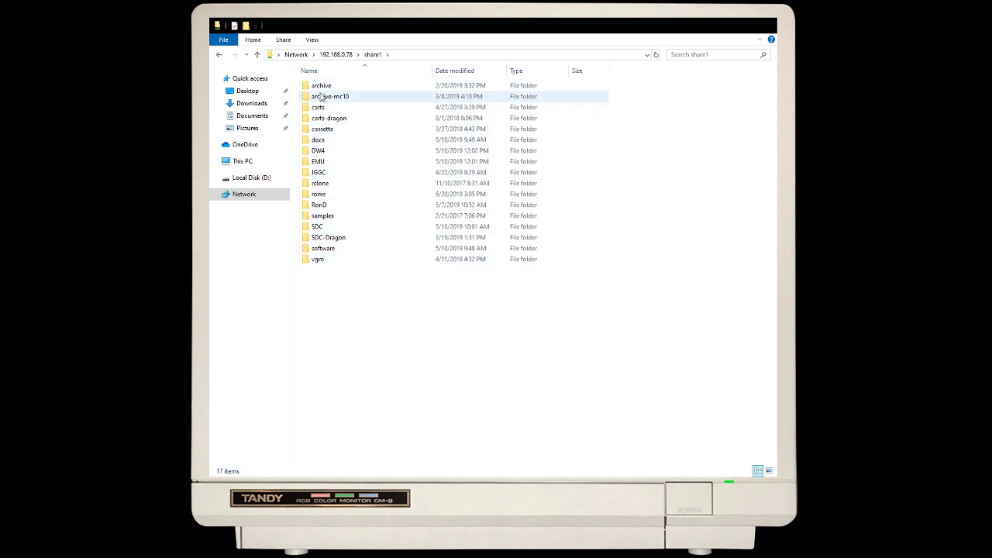
Inspect the contents of the EMU folder's THAYER subfolder and go back to share1
double_click(320, 165)
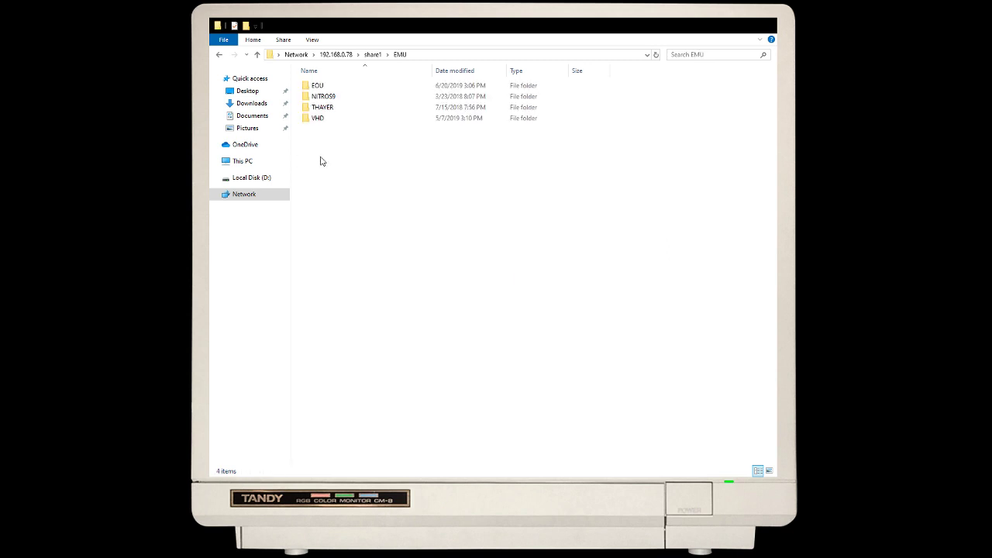
double_click(327, 108)
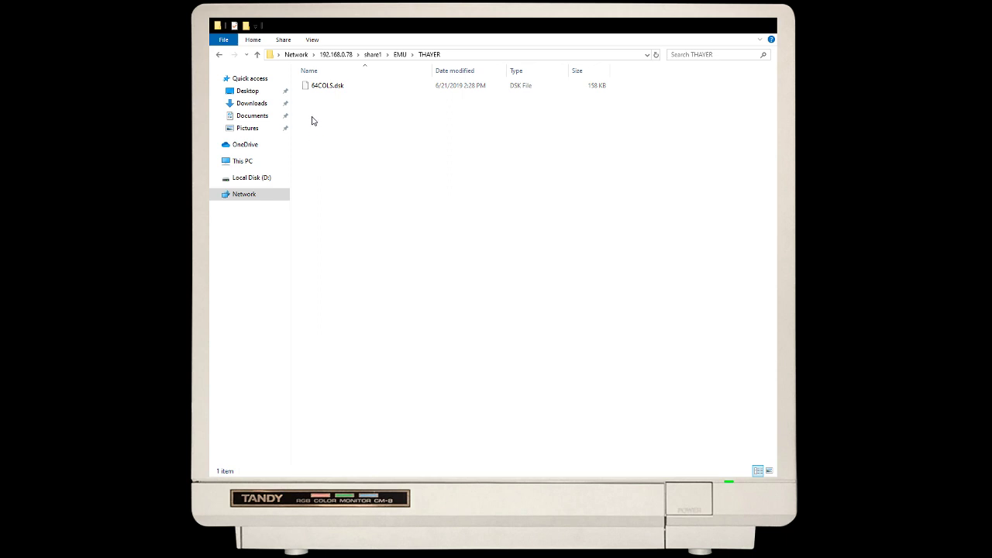
left_click(377, 55)
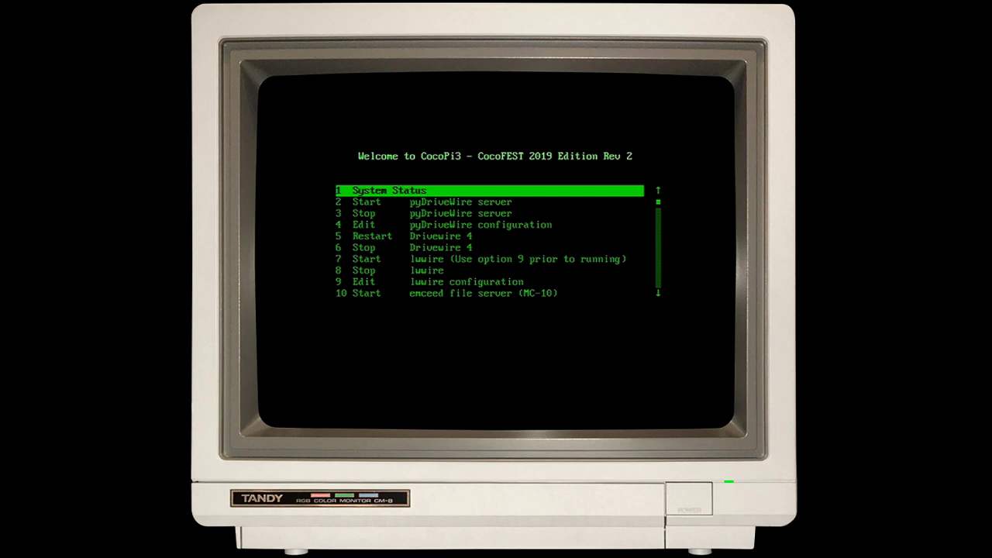
Return from the CocoPi3 utilities to the main menu and start the Tandy Color Computer 3 DECB machine
key("Page_Down")
key("Page_Down")
key("Page_Down")
key("Page_Down")
key("Page_Down")
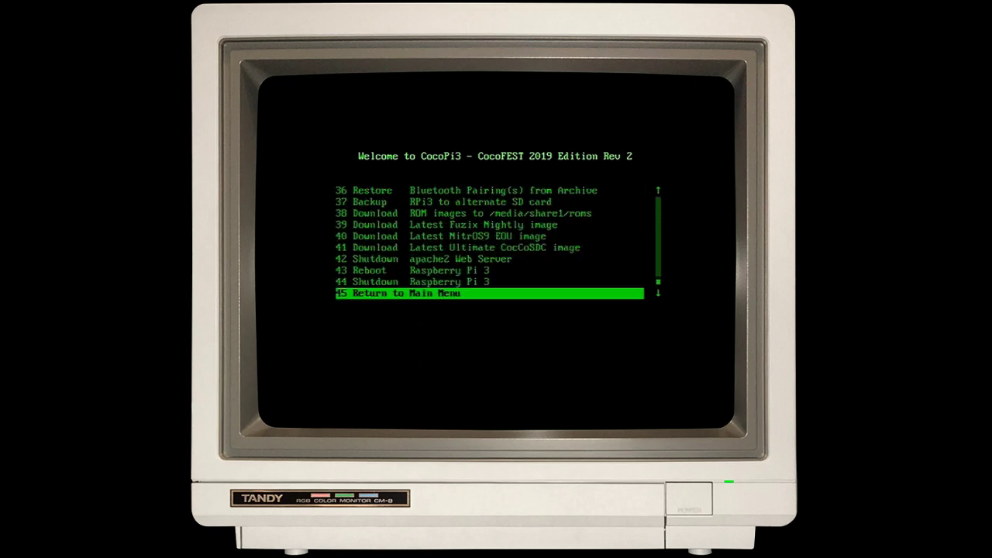
key("Return")
key("Down")
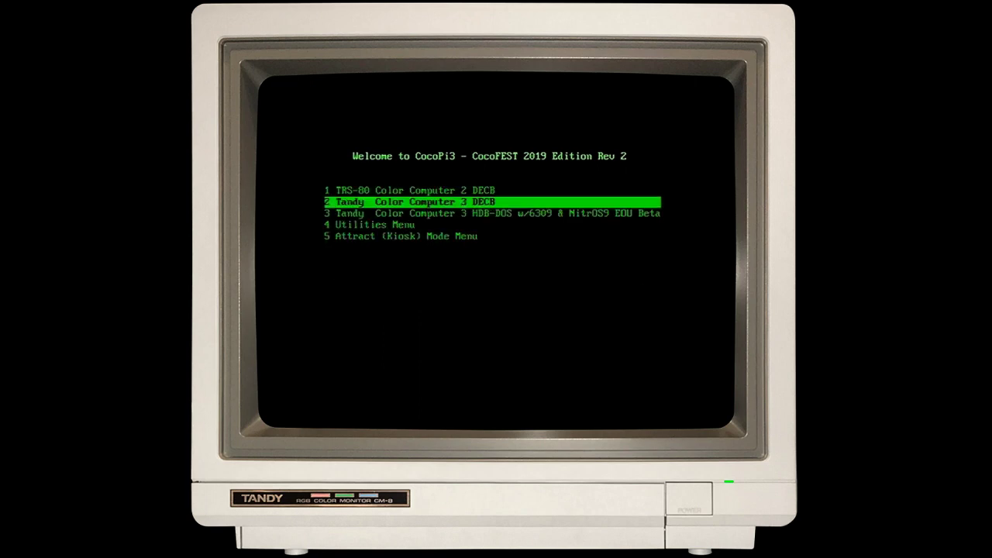
key("Return")
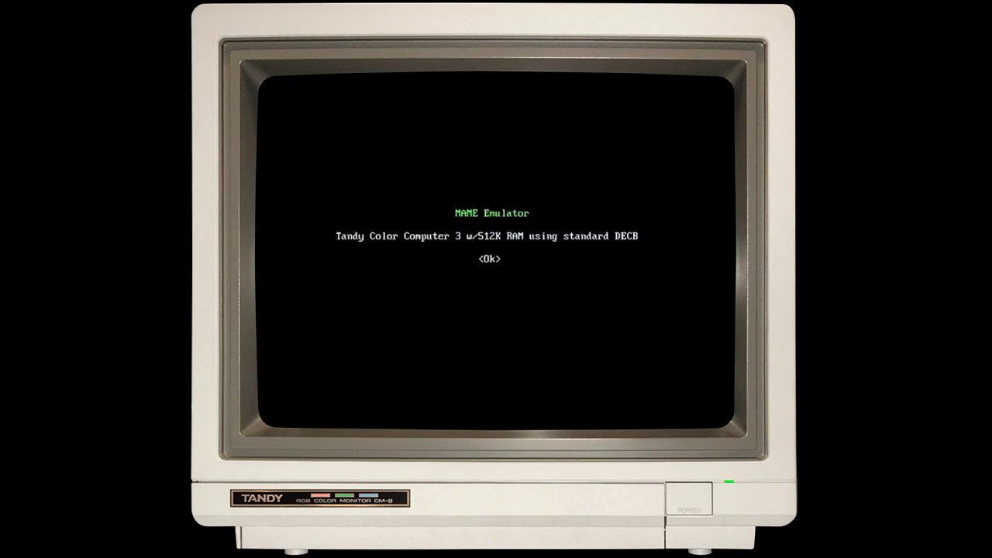
key("Return")
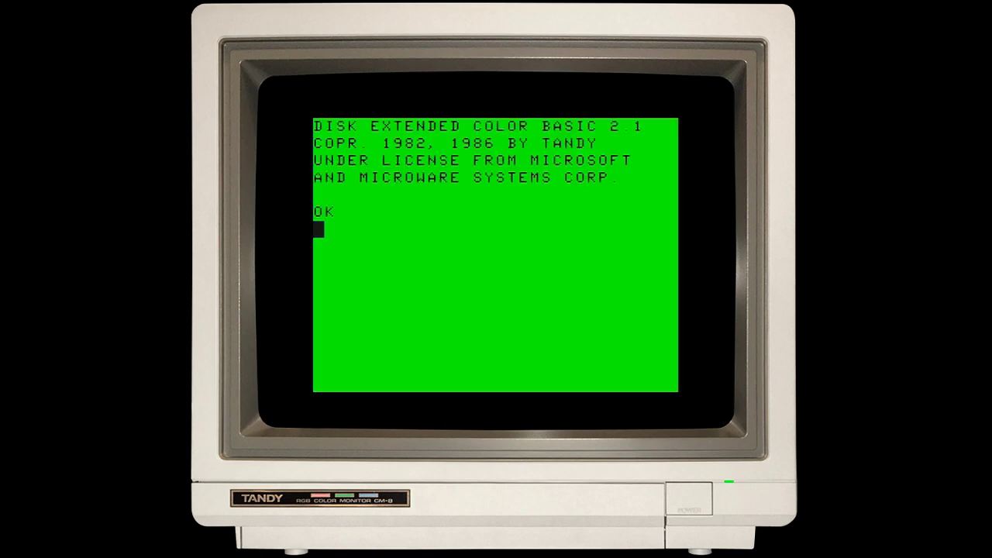
Open the File Manager of the newly started Color Computer 3
key("Tab")
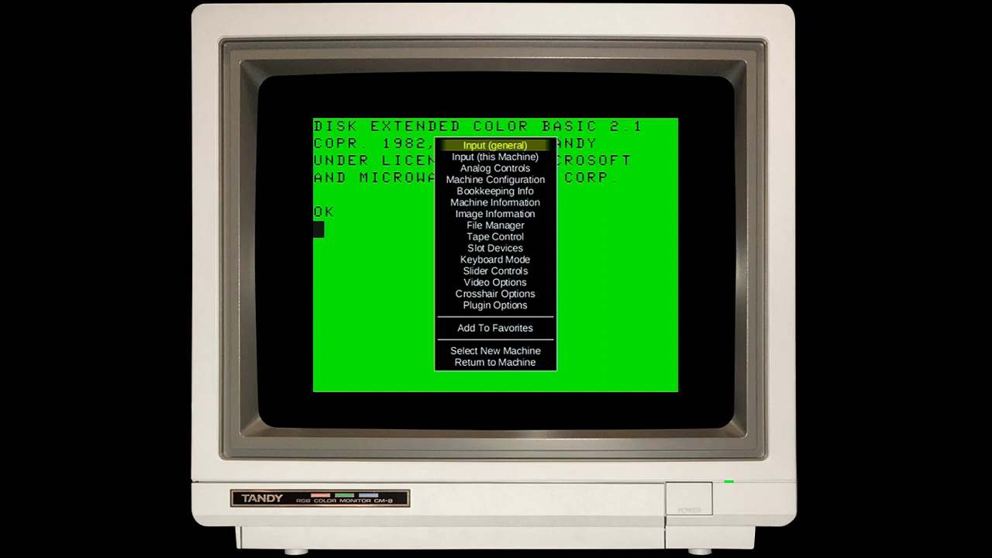
key("Down")
key("Down")
key("Down")
key("Down")
key("Down")
key("Down")
key("Down")
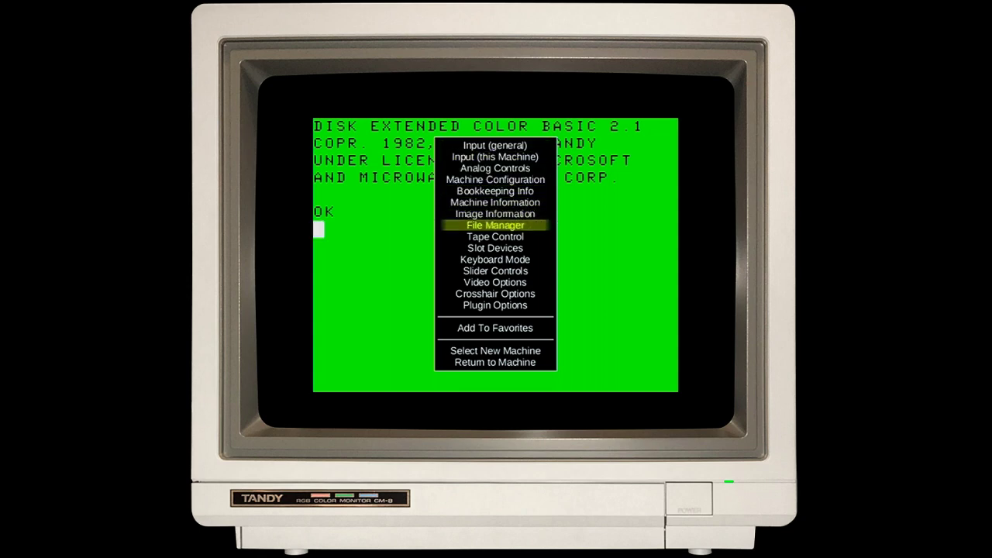
key("Return")
Open the image file selection for the floppydisk1 (flop1) drive
key("Down")
key("Down")
key("Down")
key("Down")
key("Down")
key("Down")
key("Down")
key("Down")
key("Down")
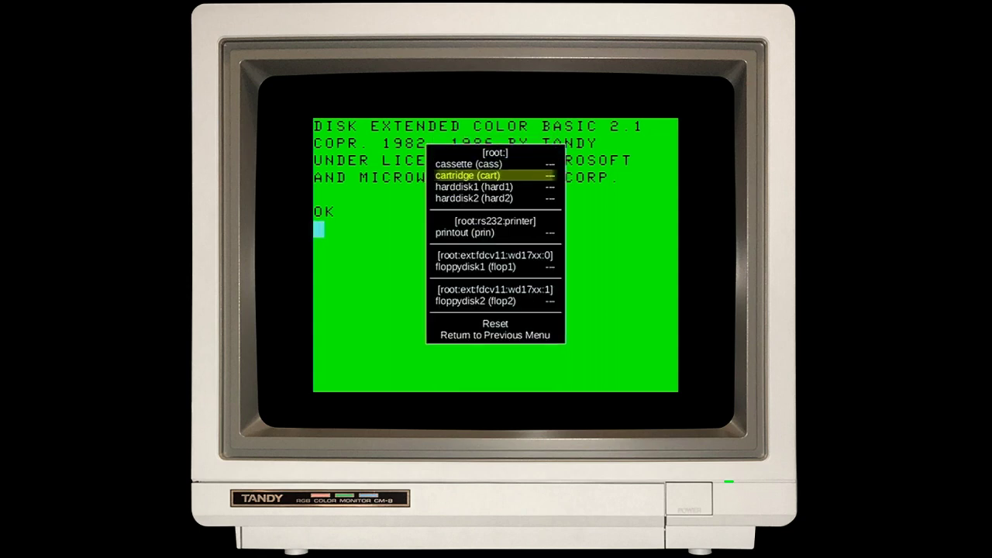
key("Up")
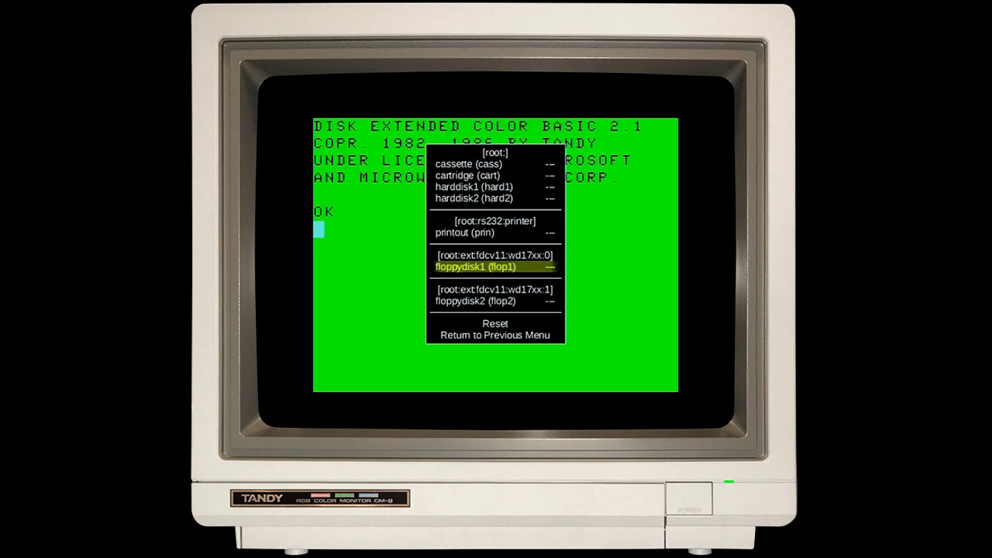
key("Return")
Go to the root of the file system and open the media directory
key("Down")
key("Down")
key("Down")
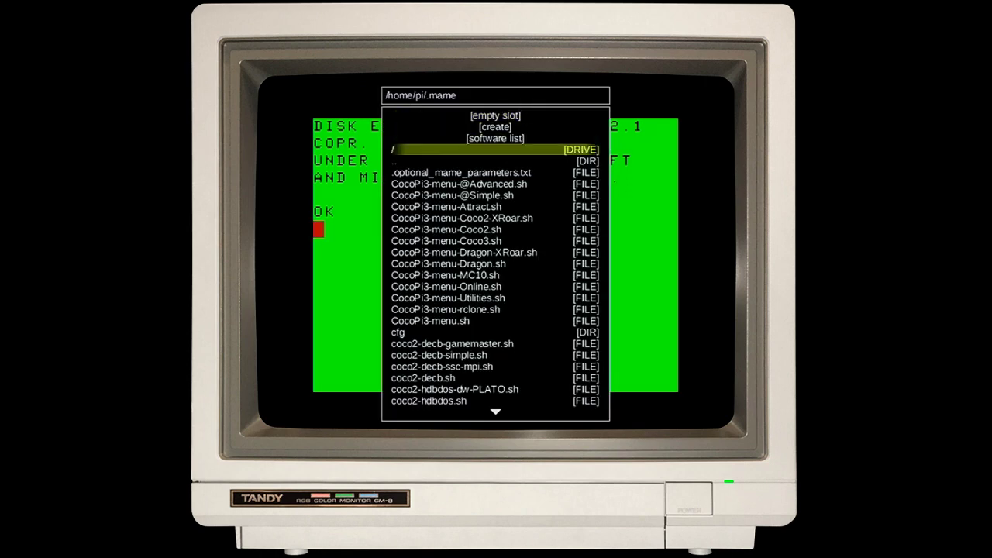
key("Return")
key("Down")
key("Down")
key("Down")
key("Down")
key("Down")
key("Down")
key("Down")
key("Down")
key("Down")
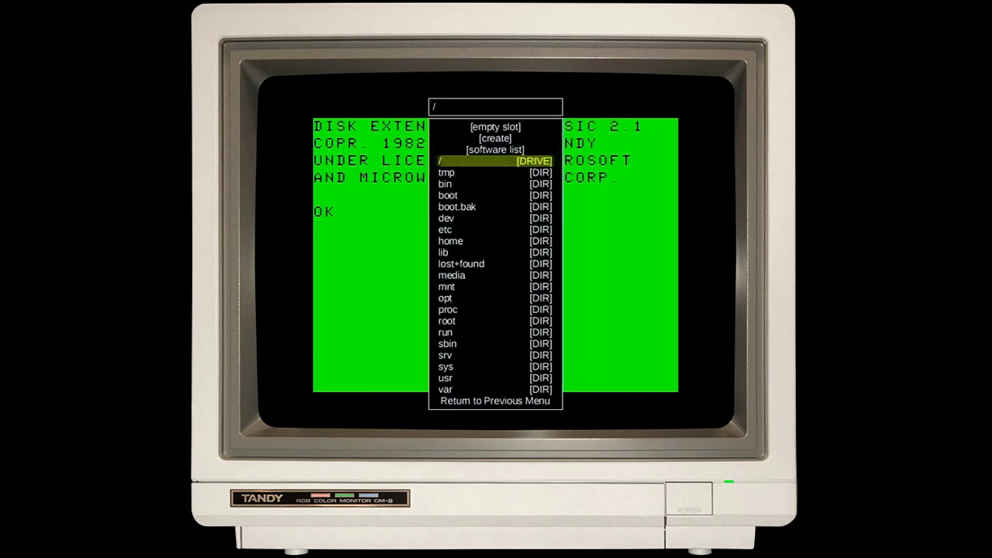
key("Down")
key("Down")
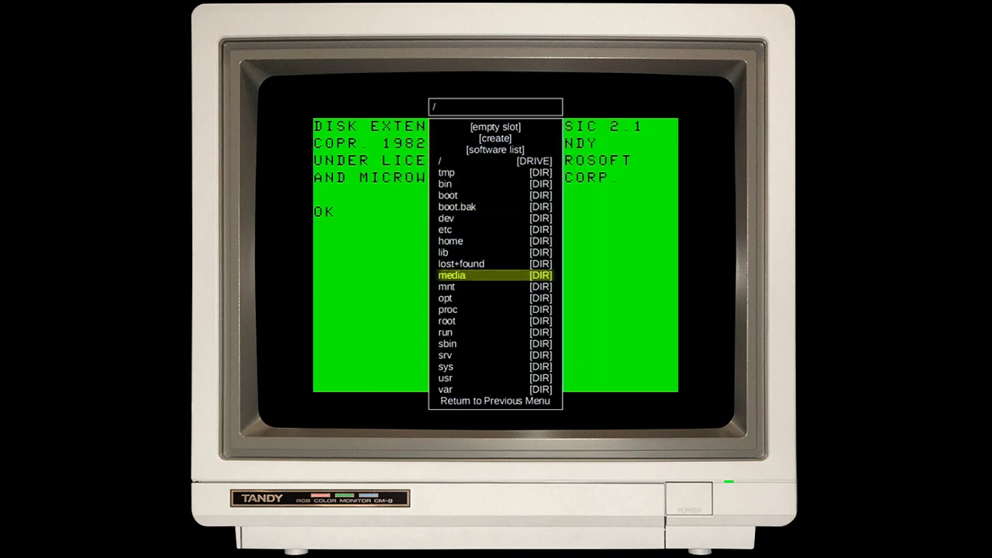
key("Return")
Open the share1 directory inside /media
key("Down")
key("Down")
key("Down")
key("Down")
key("Down")
key("Down")
key("Down")
key("Down")
key("Down")
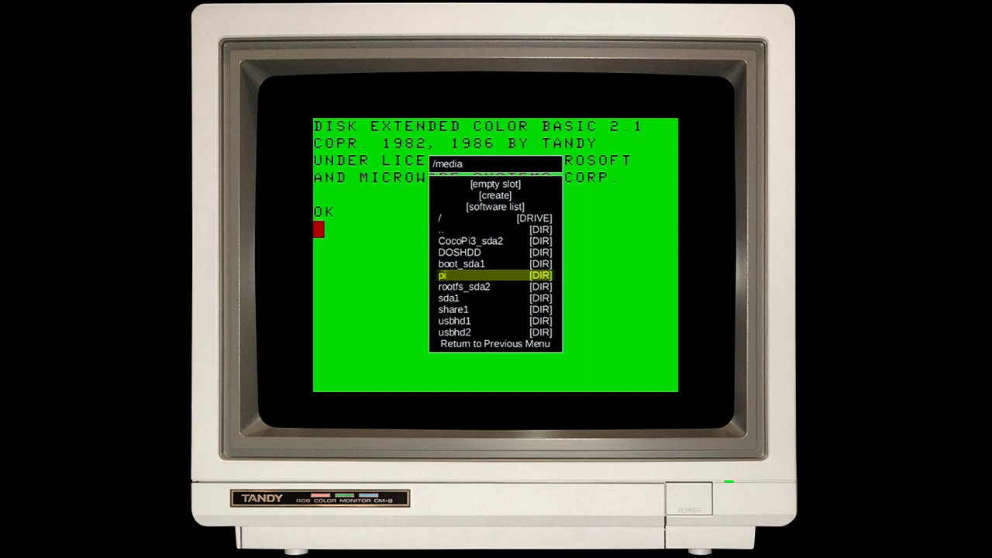
key("Return")
Open the EMU folder of share1 and its THAYER subfolder
key("Down")
key("Down")
key("Down")
key("Down")
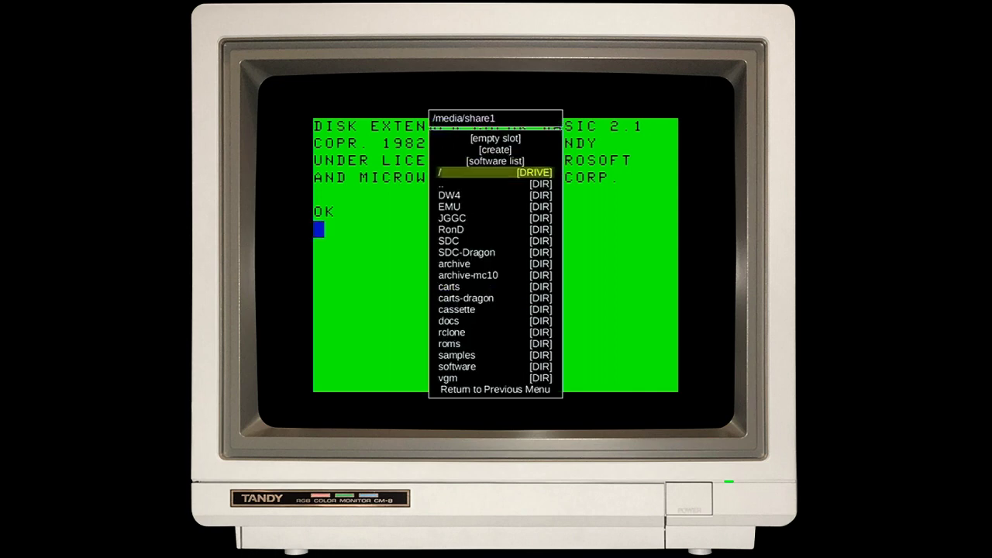
key("Return")
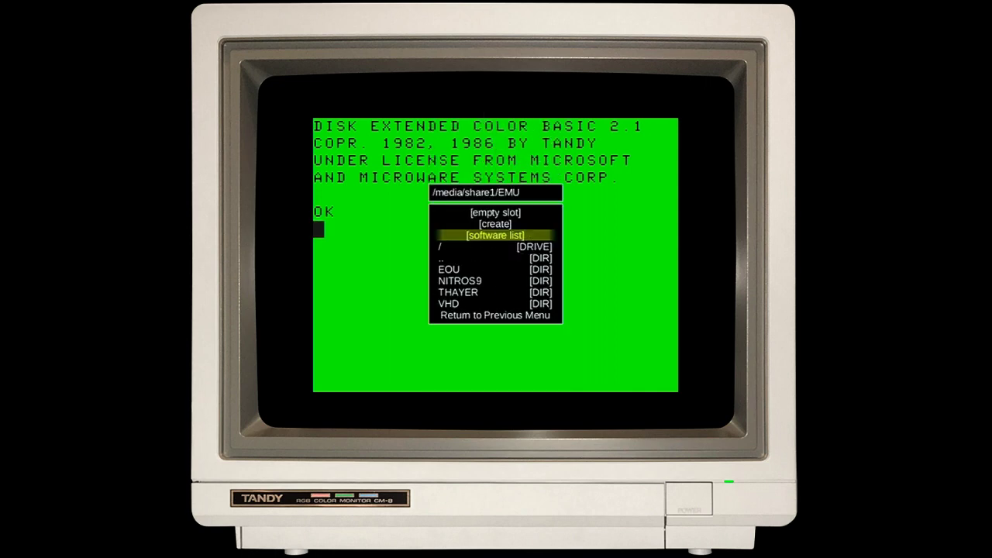
key("Down")
key("Down")
key("Down")
key("Down")
key("Down")
key("Return")
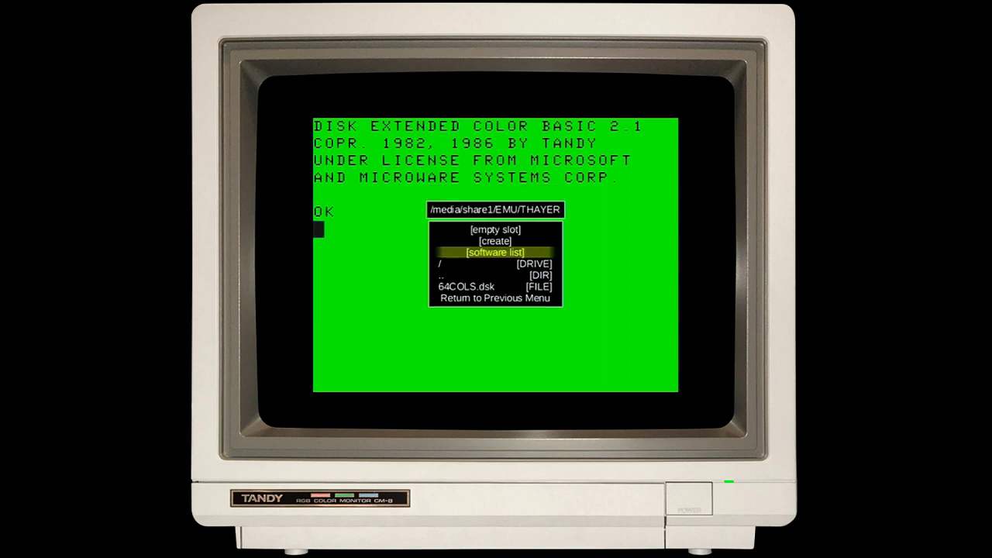
Mount the disk image 64COLS.dsk in floppydisk1 with read-write access
key("Down")
key("Down")
key("Down")
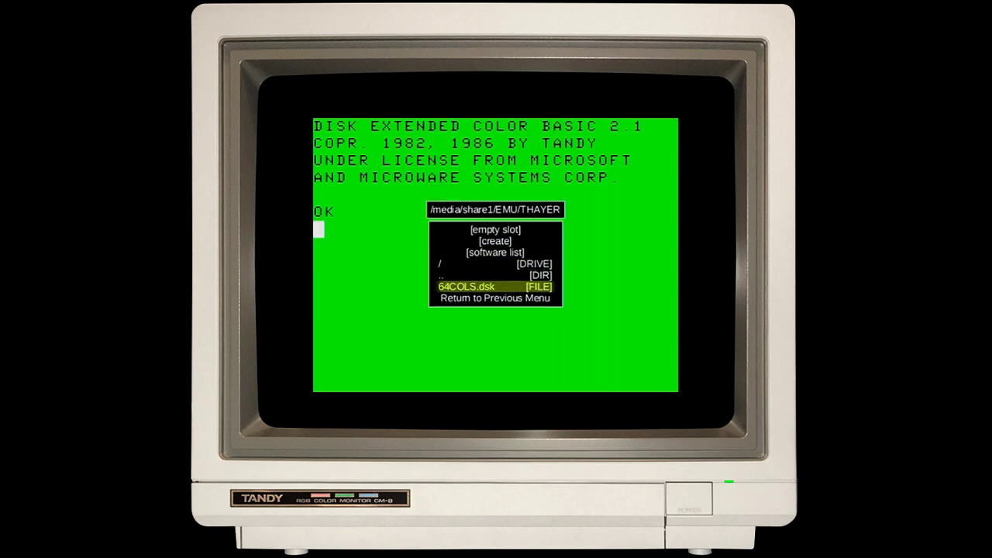
key("Return")
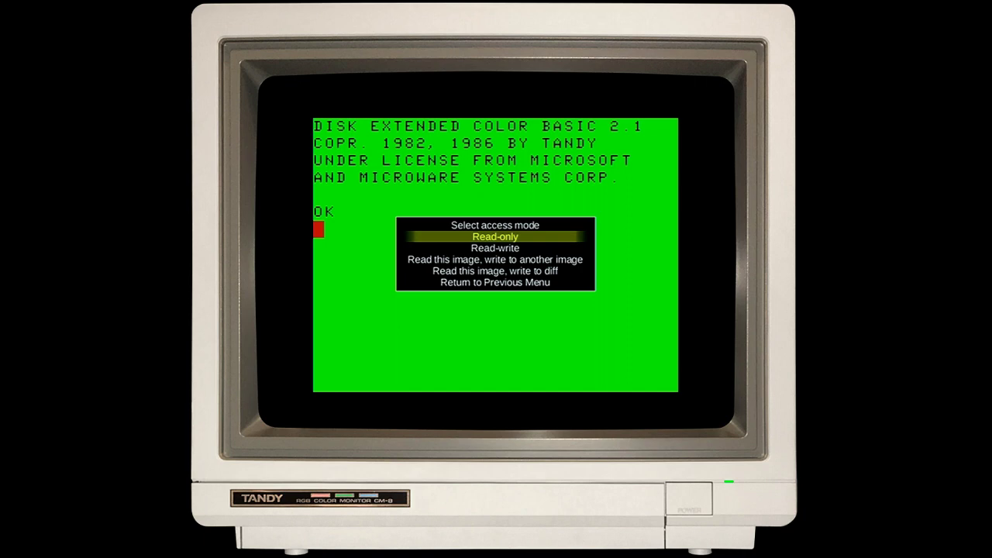
key("Down")
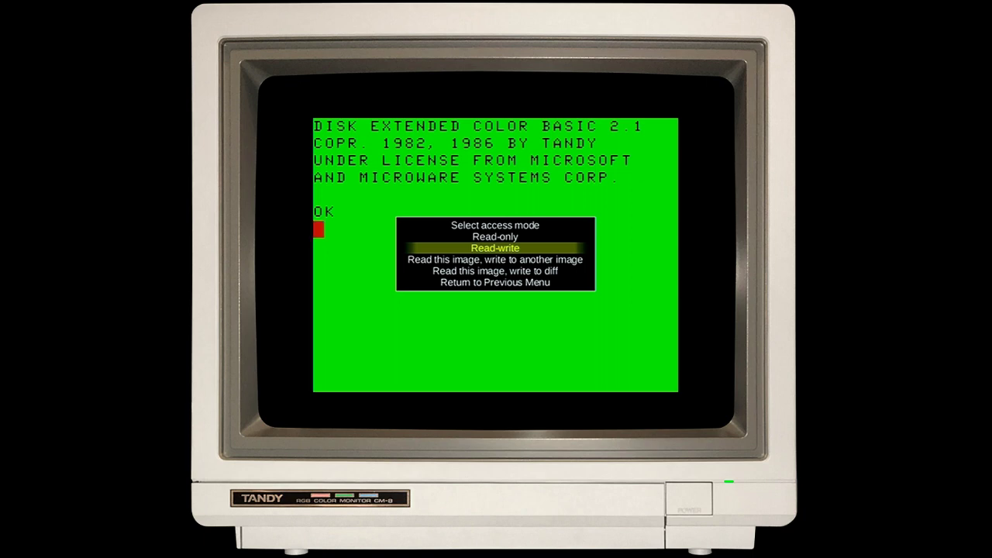
key("Return")
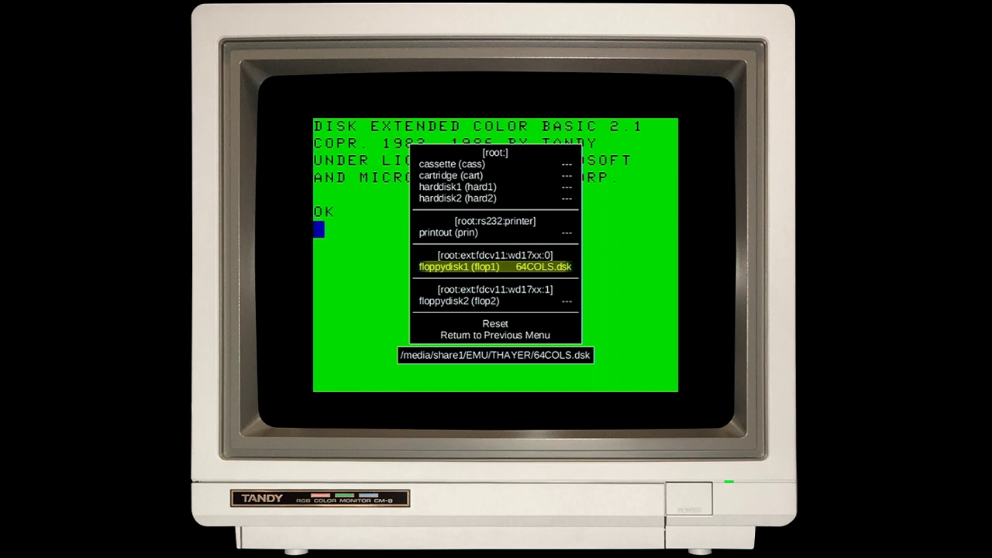
Return to the emulated machine and list the mounted disk's files with DIR
key("End")
key("Return")
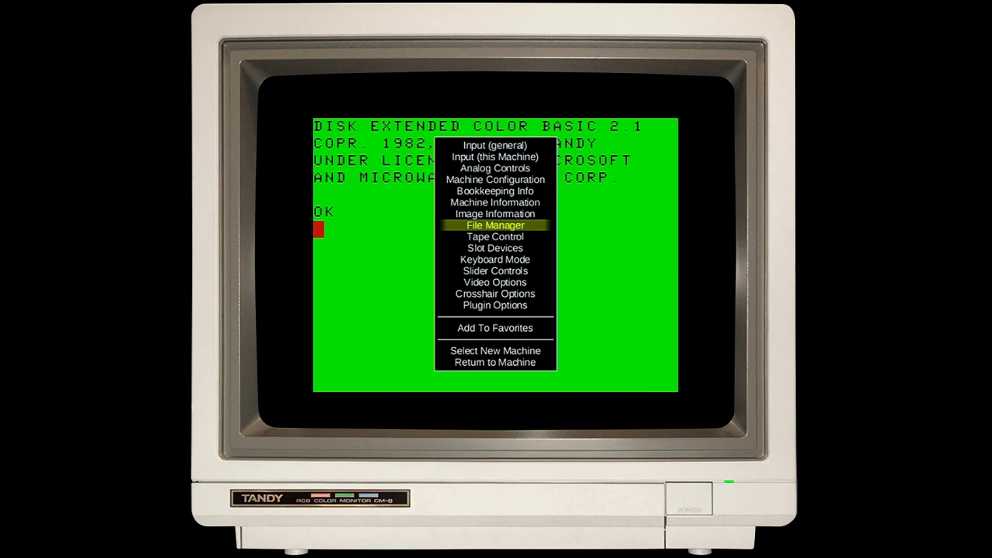
key("End")
key("Return")
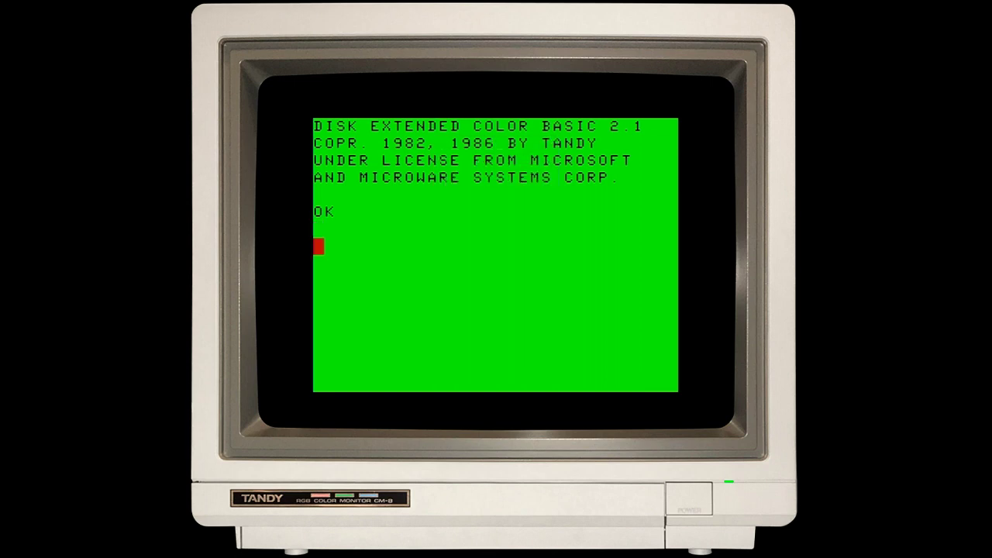
type("DIR")
key("Return")
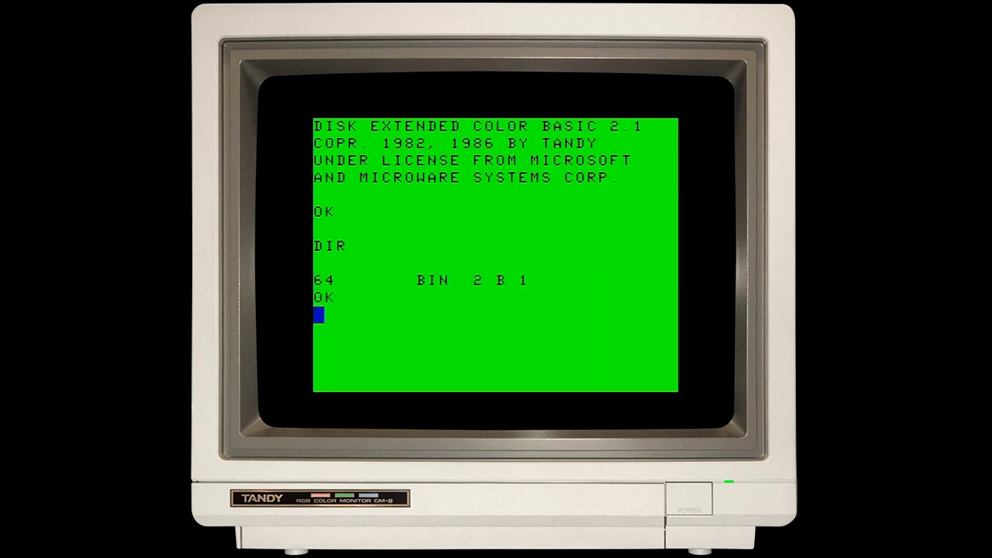
Load the disk's binary program with LOADM"64 and run it with EXEC
type("LOAD,M")
key("BackSpace")
key("BackSpace")
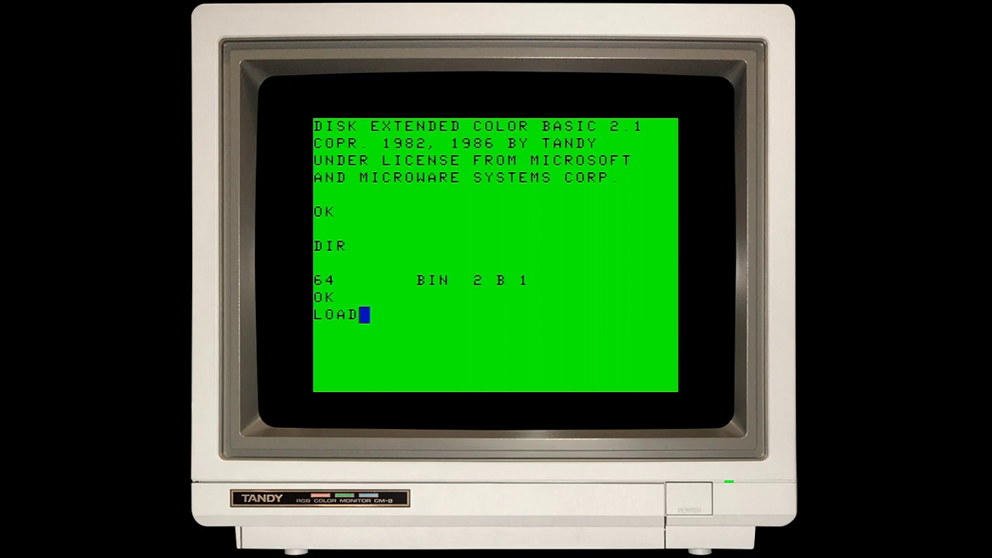
type("M\"64")
key("Return")
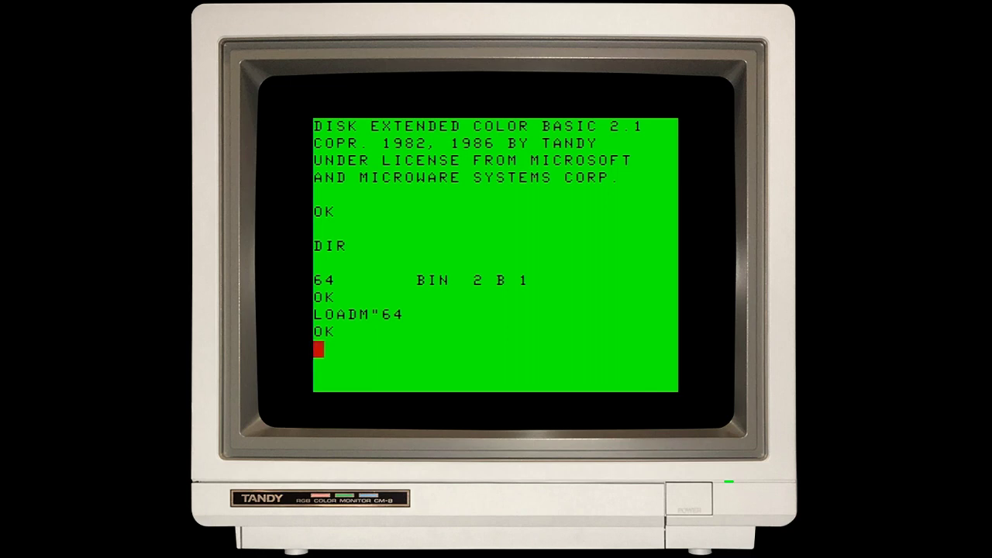
type("EXEC")
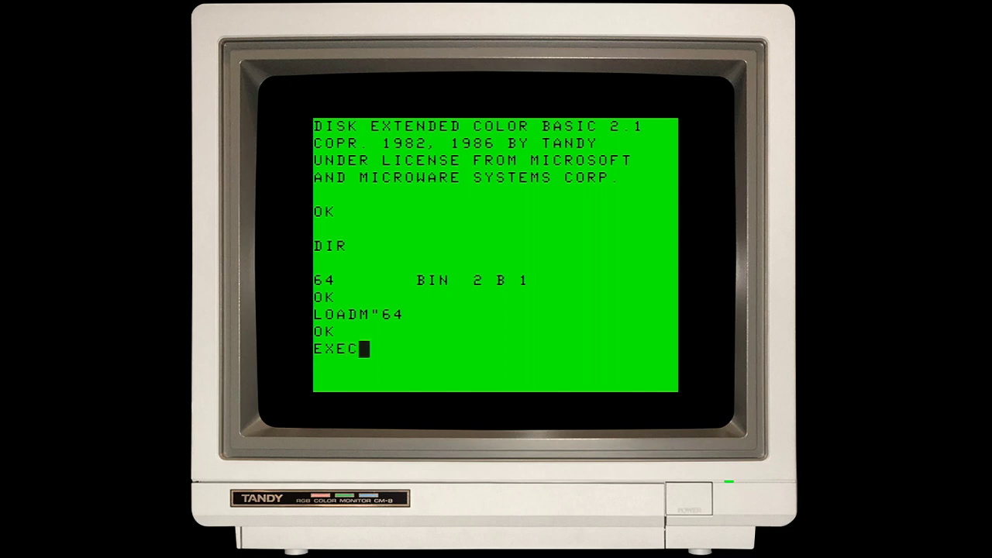
key("Return")
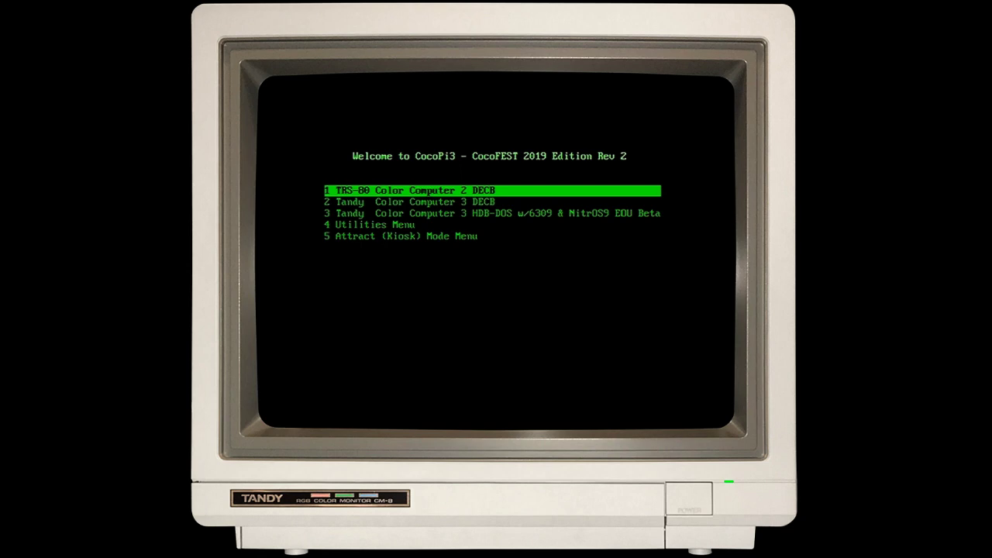
Open the CocoPi3 utilities and start the selection of the default Main Menu
key("Down")
key("Down")
key("Down")
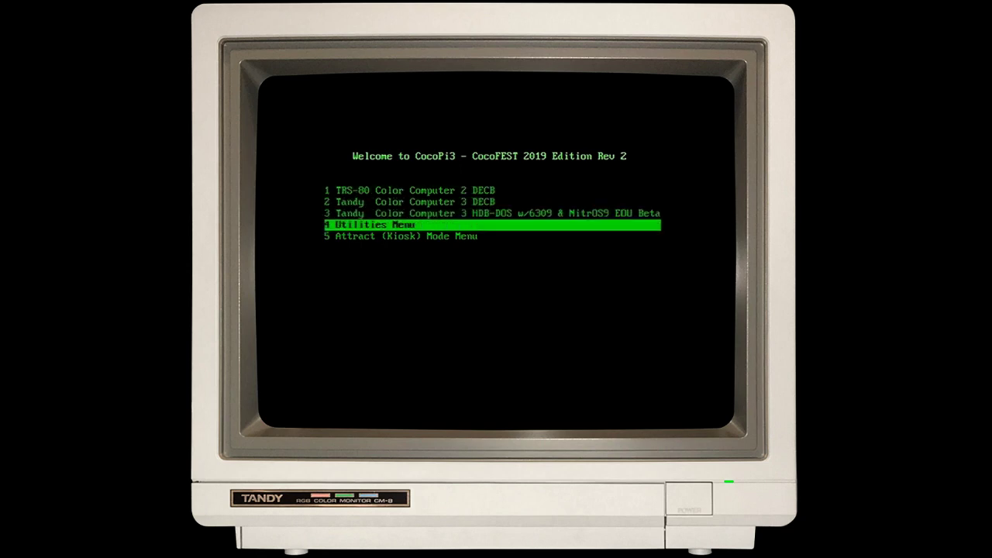
key("Return")
key("Page_Down")
key("Page_Down")
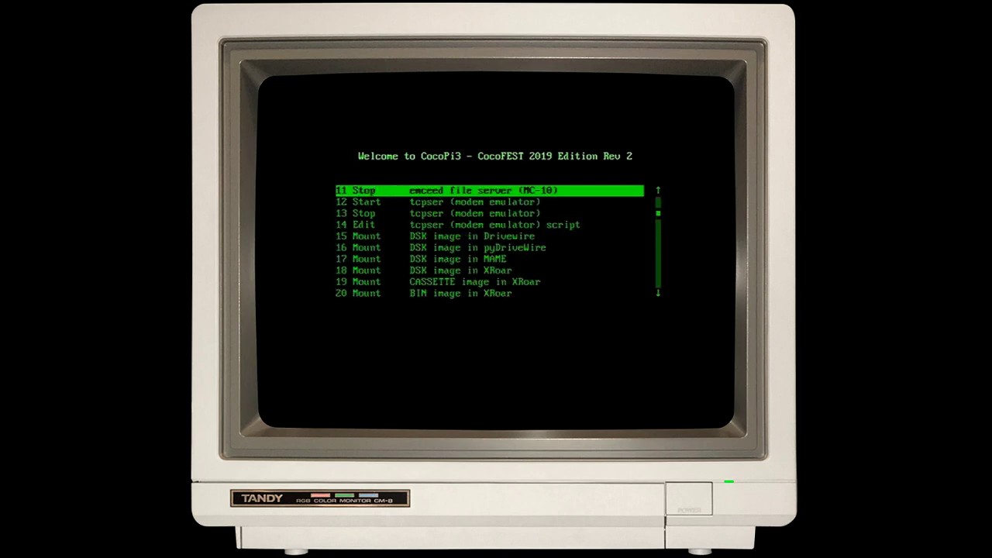
key("Down")
key("Down")
key("Down")
key("Down")
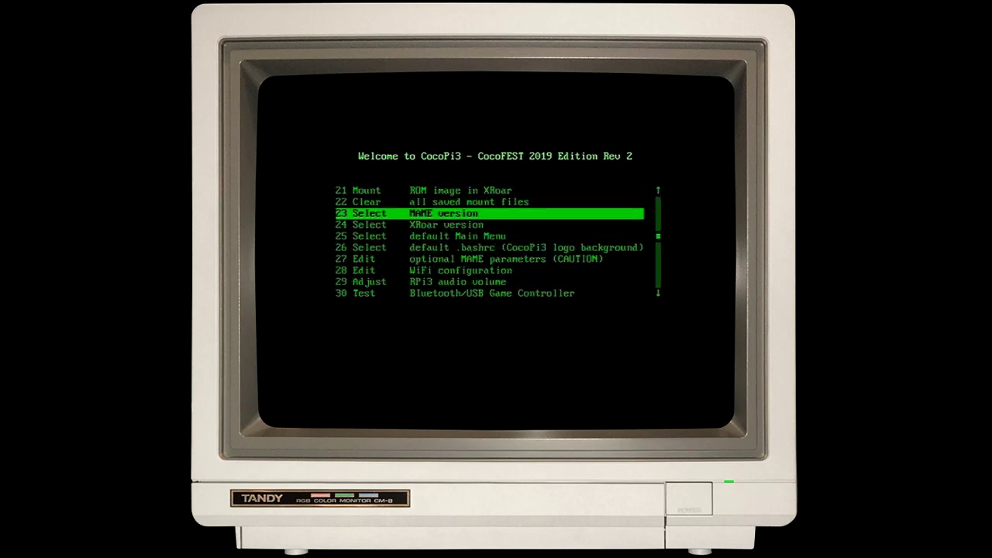
key("Return")
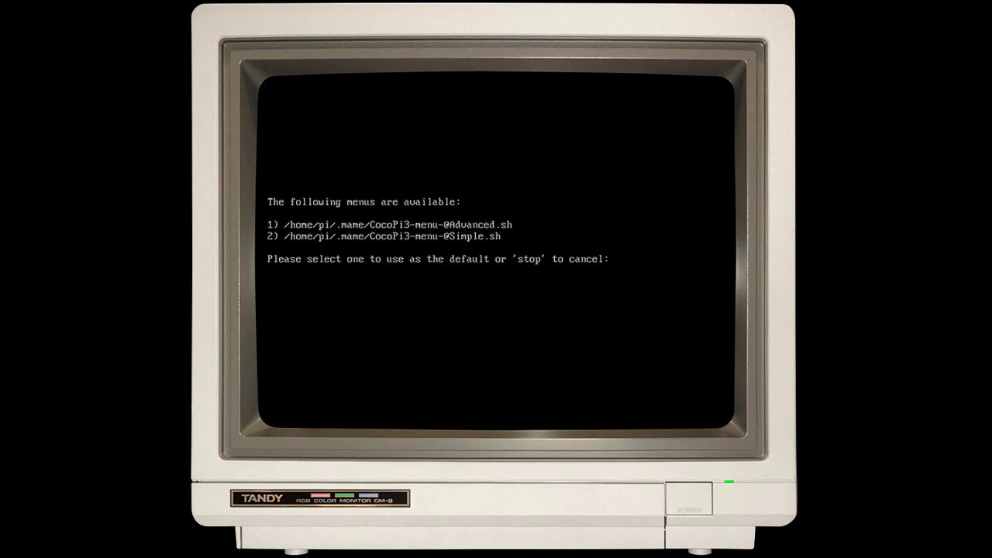
type("1")
key("Return")
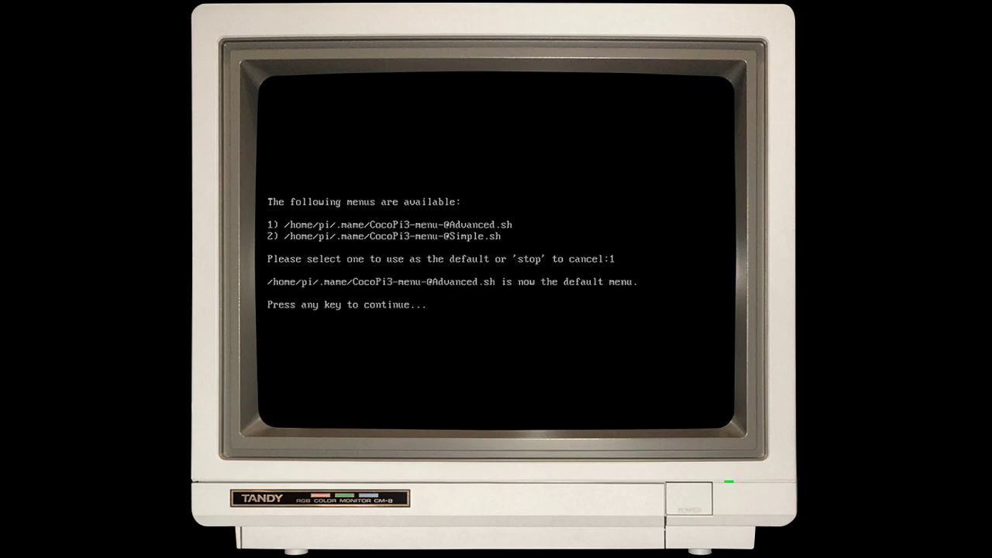
key("Return")
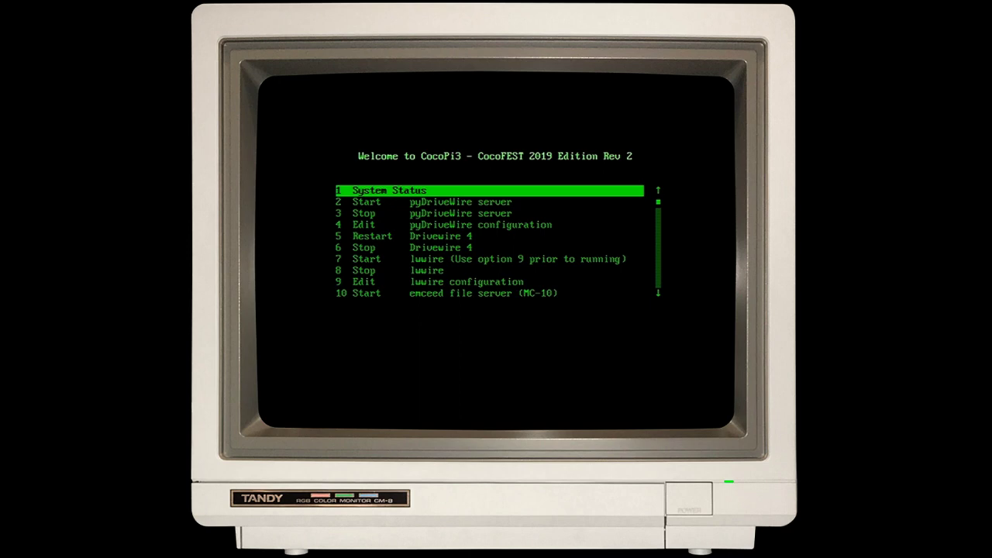
Leave the utilities list and return to the main menu
key("Page_Down")
key("Page_Down")
key("Page_Down")
key("Page_Down")
key("Page_Down")
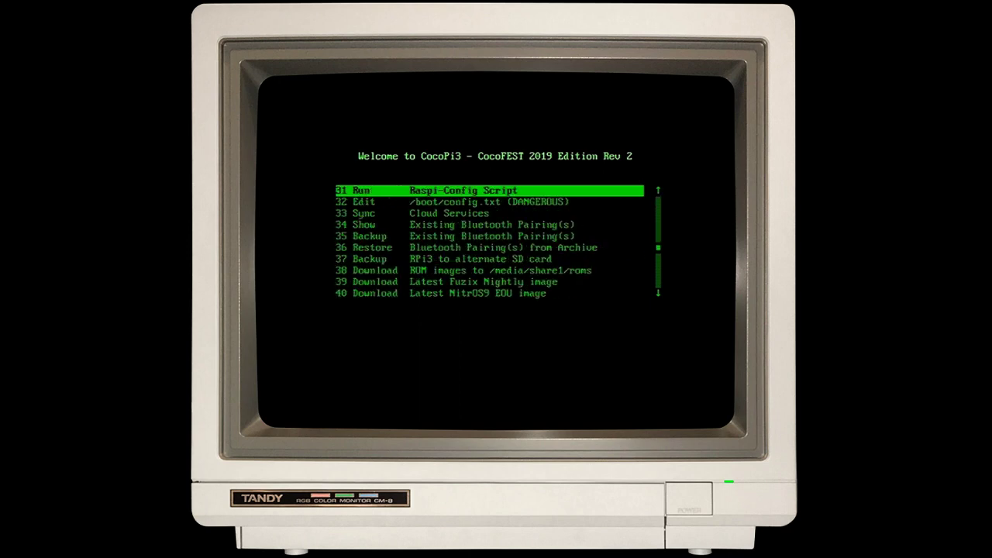
key("Return")
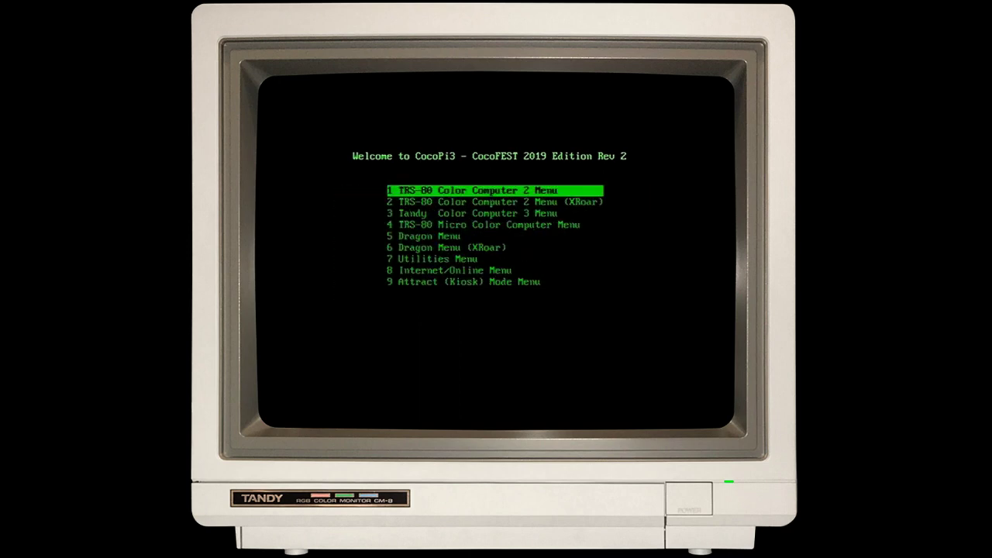
Open the Tandy Color Computer 3 Menu from the advanced main menu
key("Down")
key("Down")
key("Down")
key("Down")
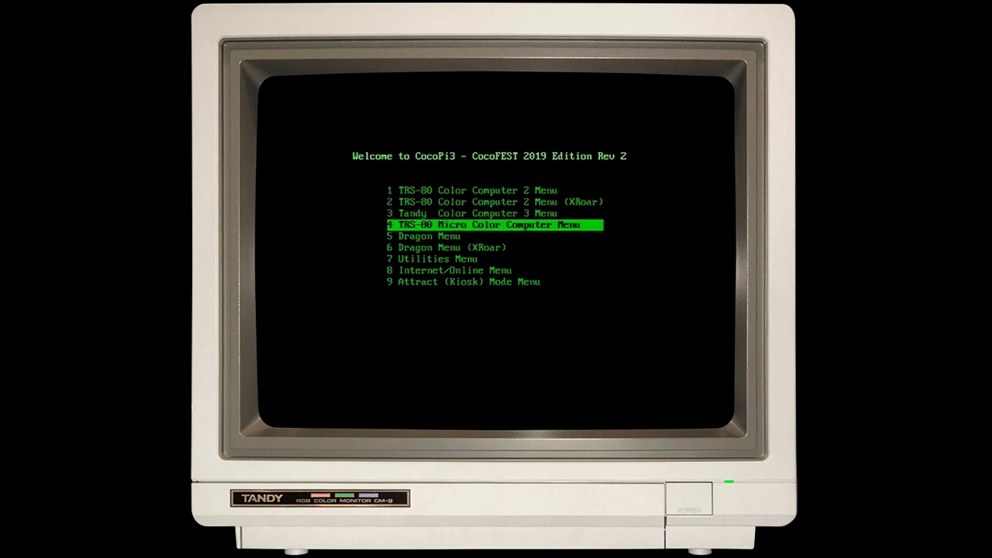
key("Up")
key("Up")
key("Up")
key("Up")
key("Down")
key("Down")
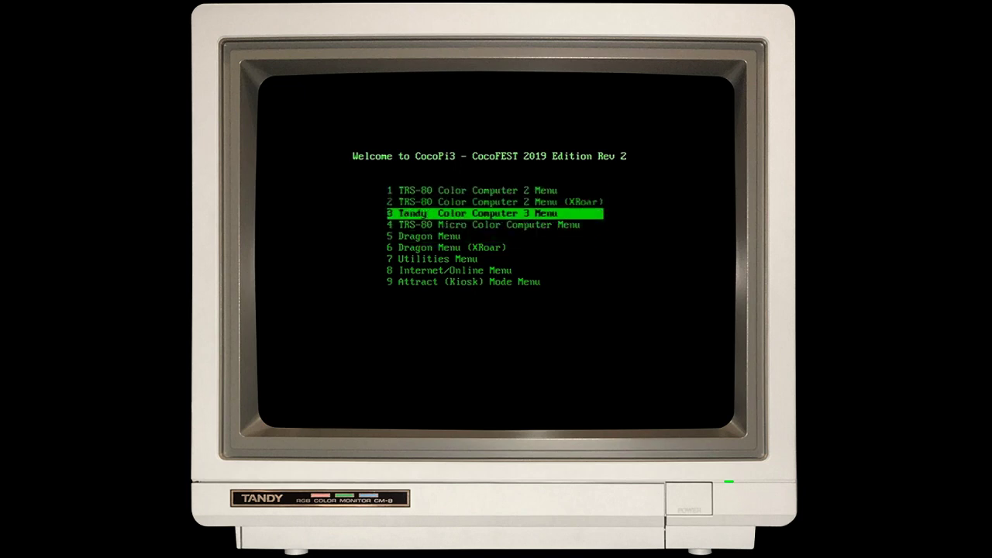
key("Return")
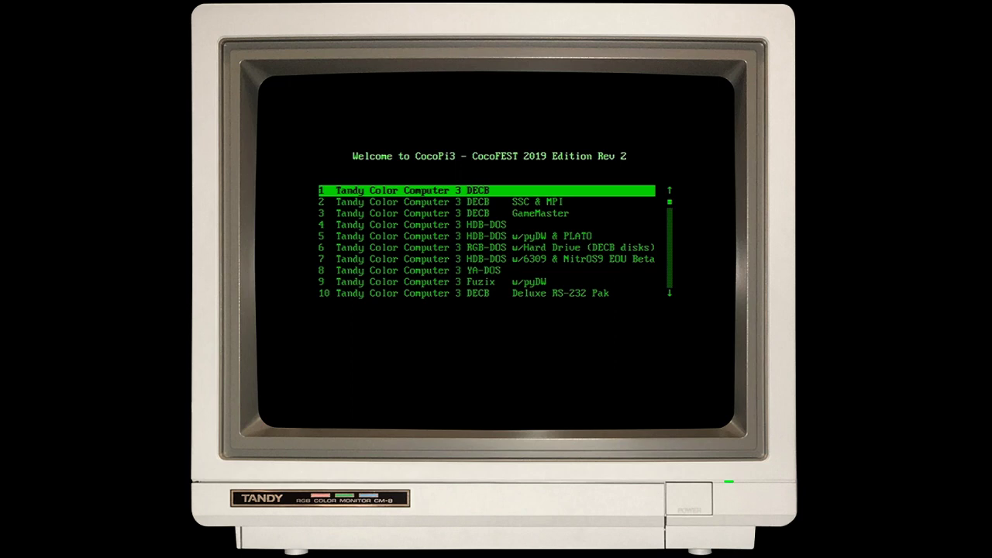
Examine the Tandy Color Computer 3 machine options, from DECB and HDB-DOS through YA-DOS
key("Down")
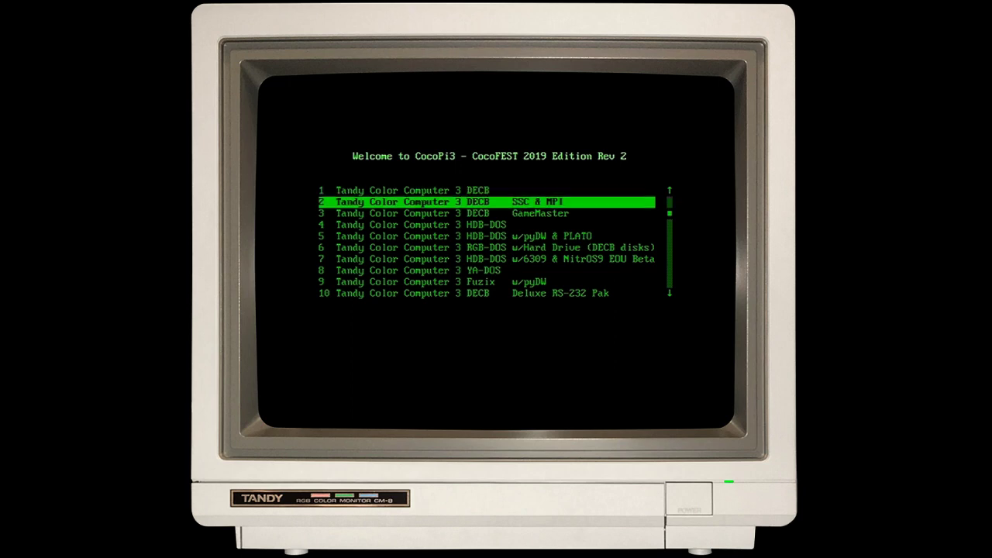
key("Up")
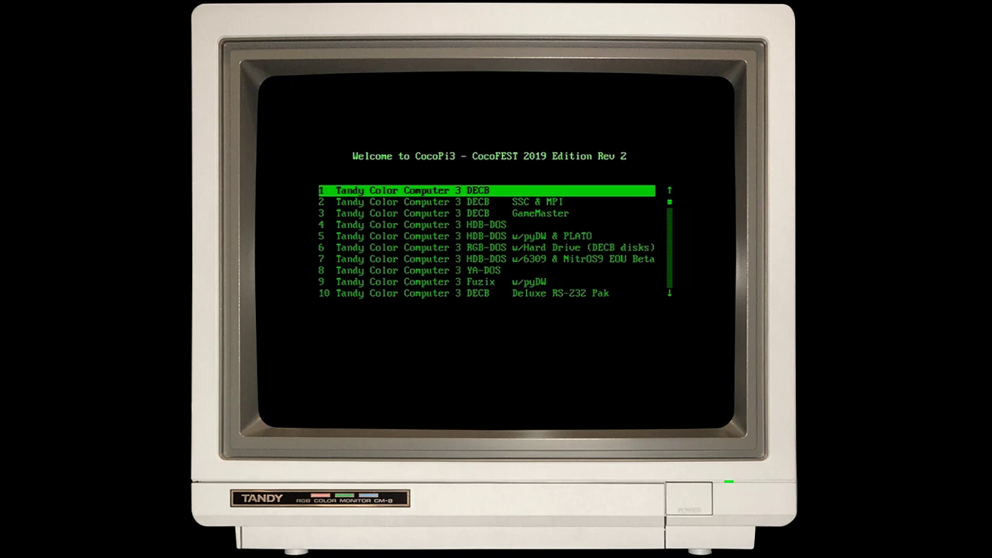
key("Down")
key("Down")
key("Down")
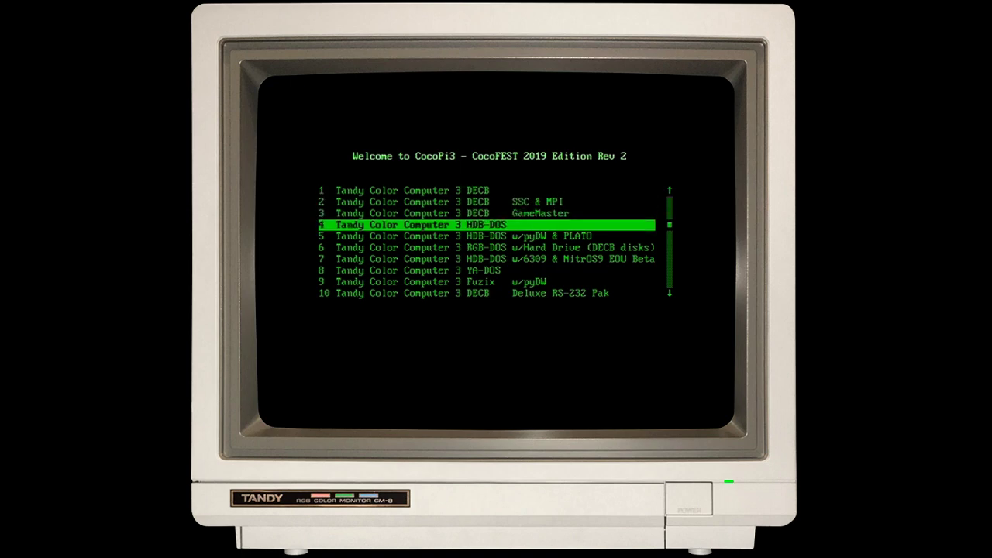
key("Down")
key("Up")
key("Down")
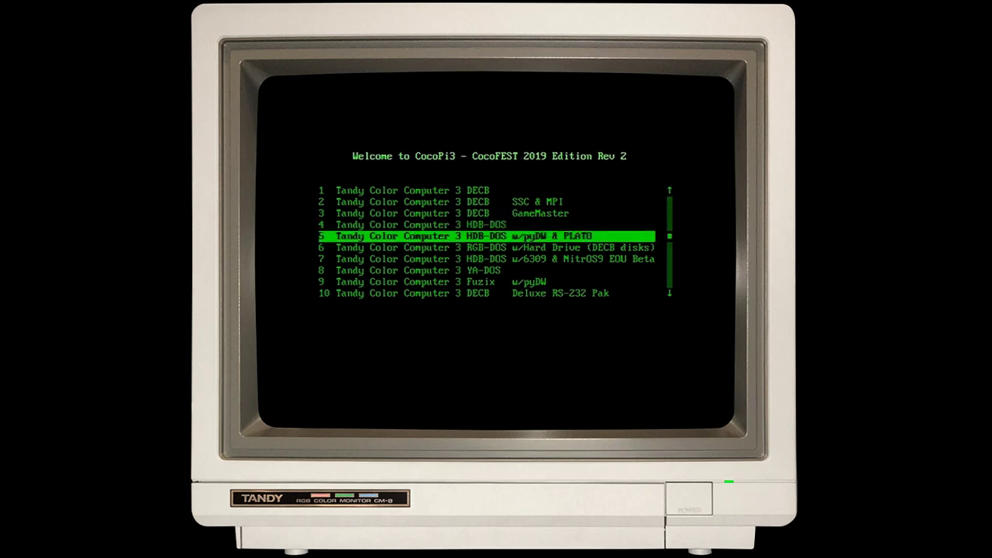
key("Down")
key("Down")
key("Down")
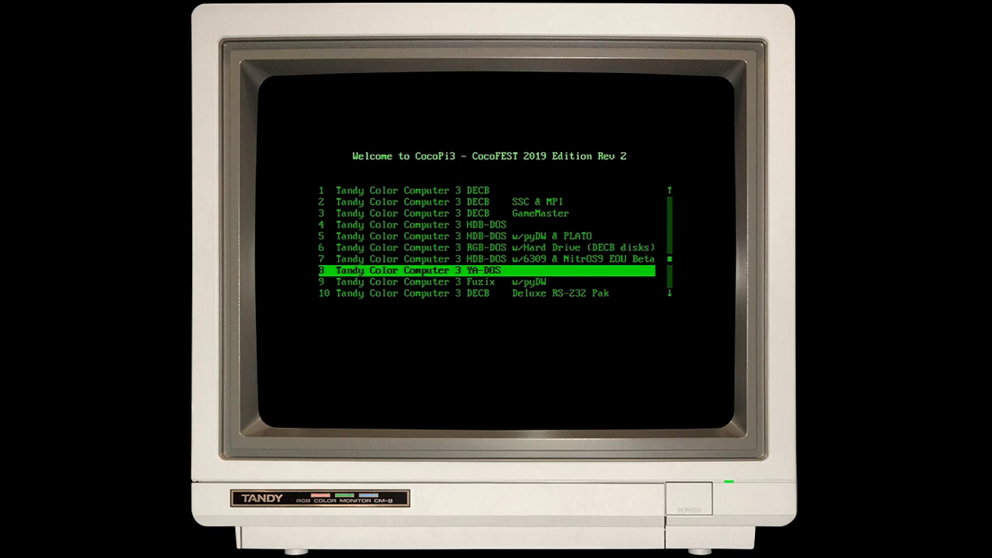
key("Up")
key("Up")
key("Up")
key("Up")
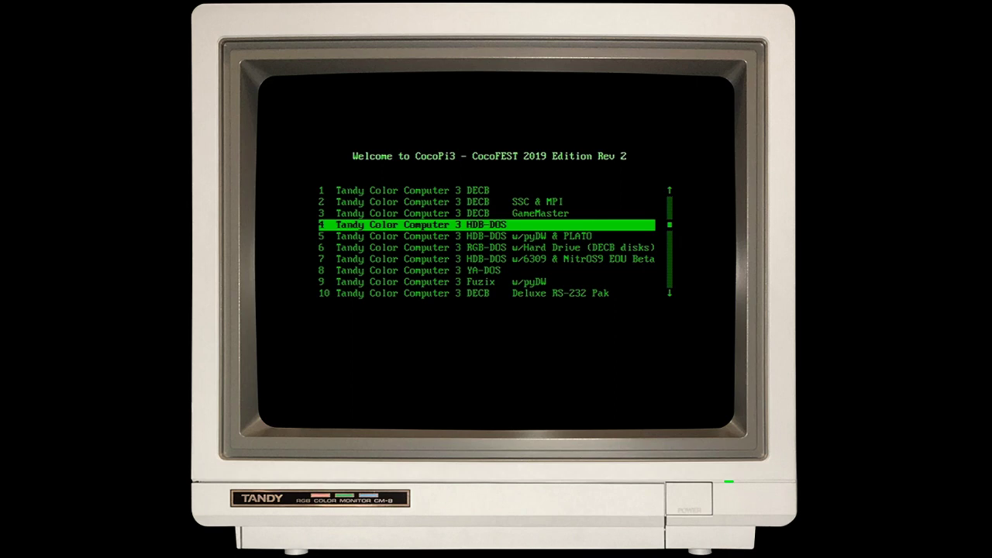
Return to the main menu and view the System Status in the Utilities Menu
key("End")
key("Return")
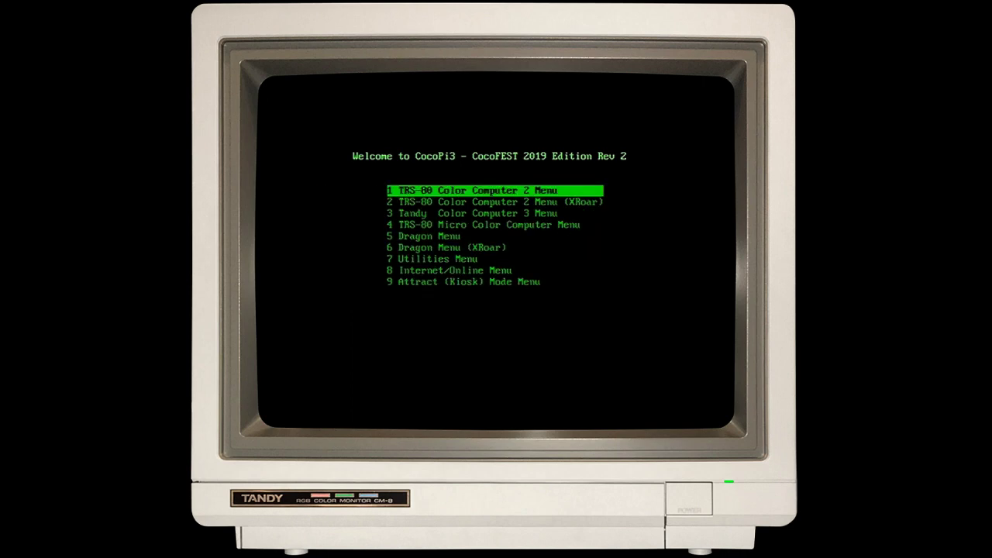
key("Down")
key("Down")
key("Down")
key("Down")
key("Down")
key("Down")
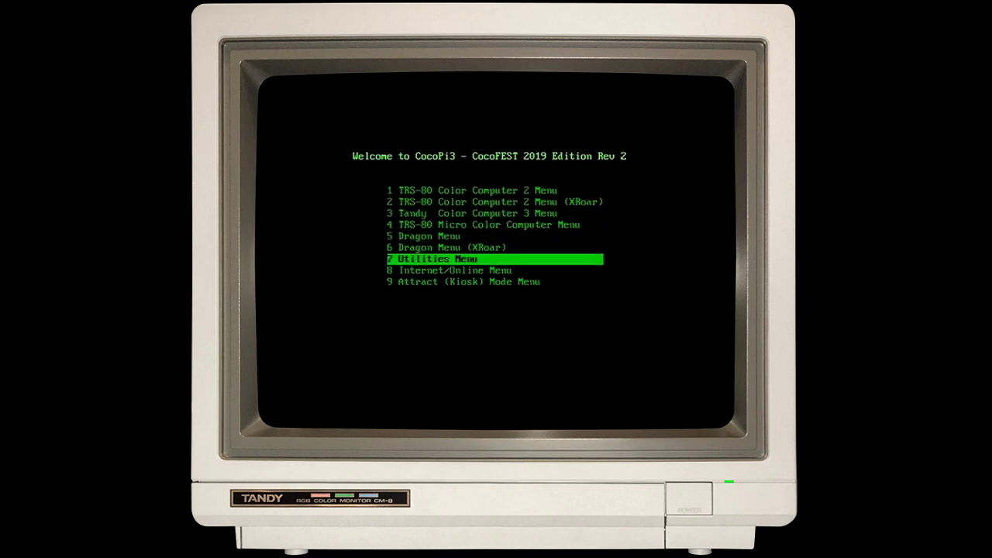
key("Return")
key("Return")
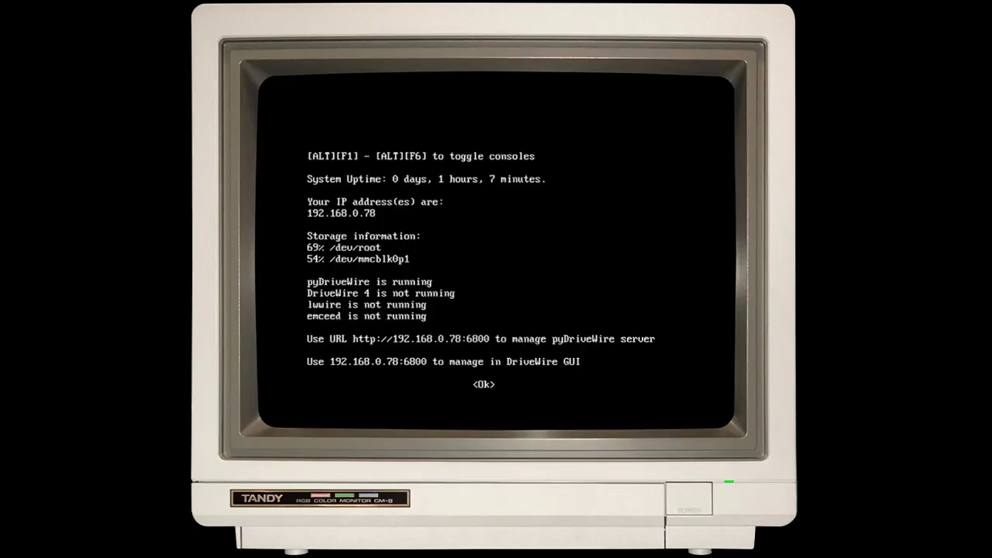
key("Return")
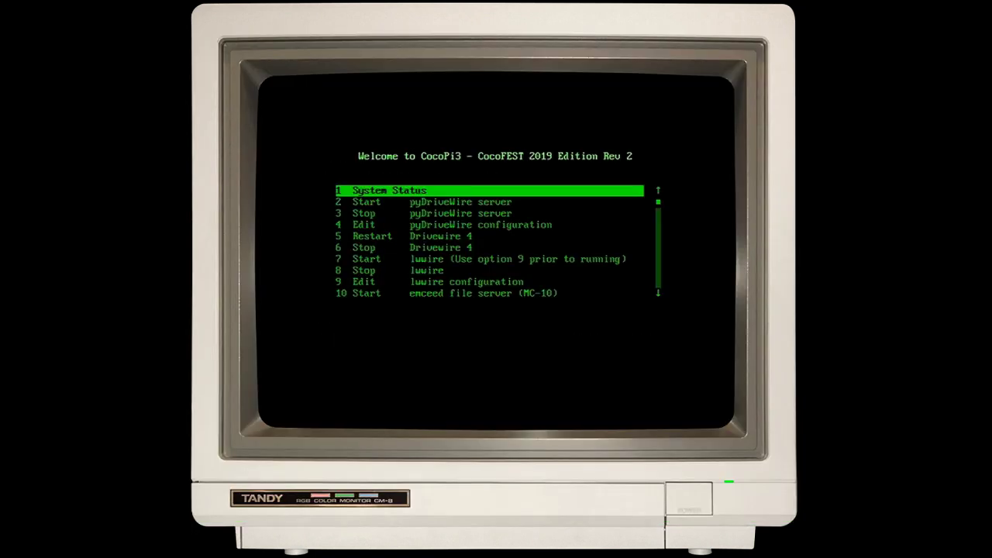
Leave the utilities for the main menu and reopen the Tandy Color Computer 3 Menu
key("Page_Down")
key("Page_Down")
key("Page_Down")
key("Page_Down")
key("Page_Down")
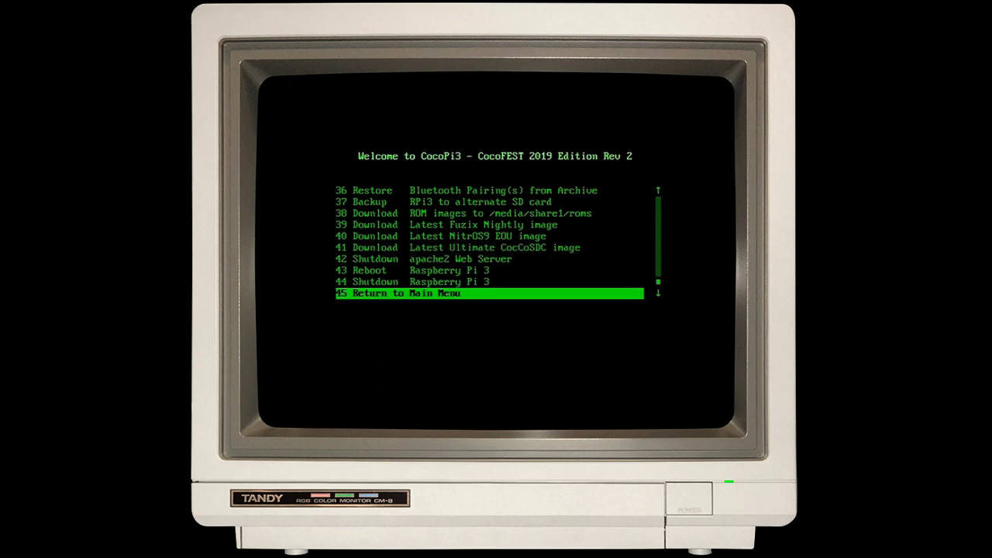
key("Return")
key("Down")
key("Down")
key("Return")
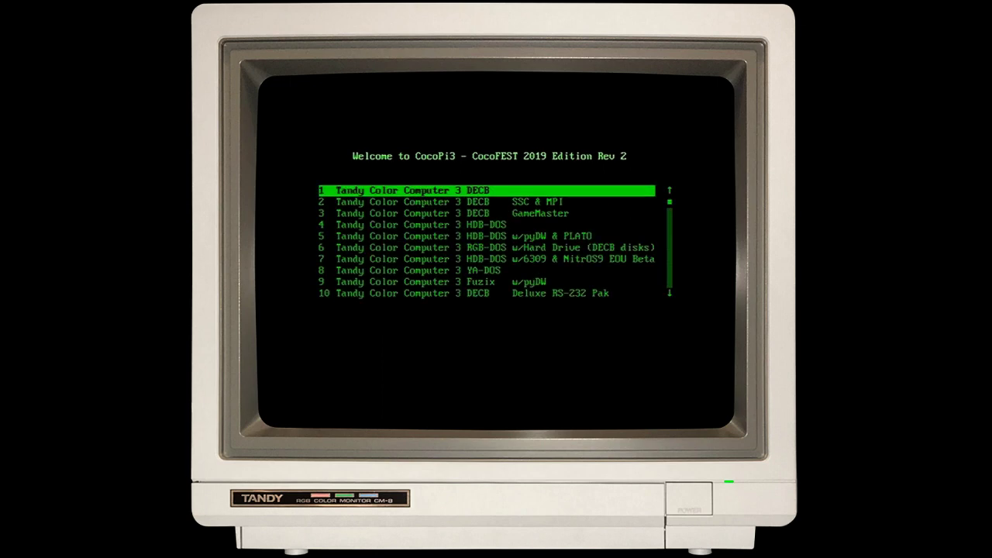
Start the Tandy Color Computer 3 HDB-DOS machine and list the disk directory with DIR
key("Down")
key("Down")
key("Down")
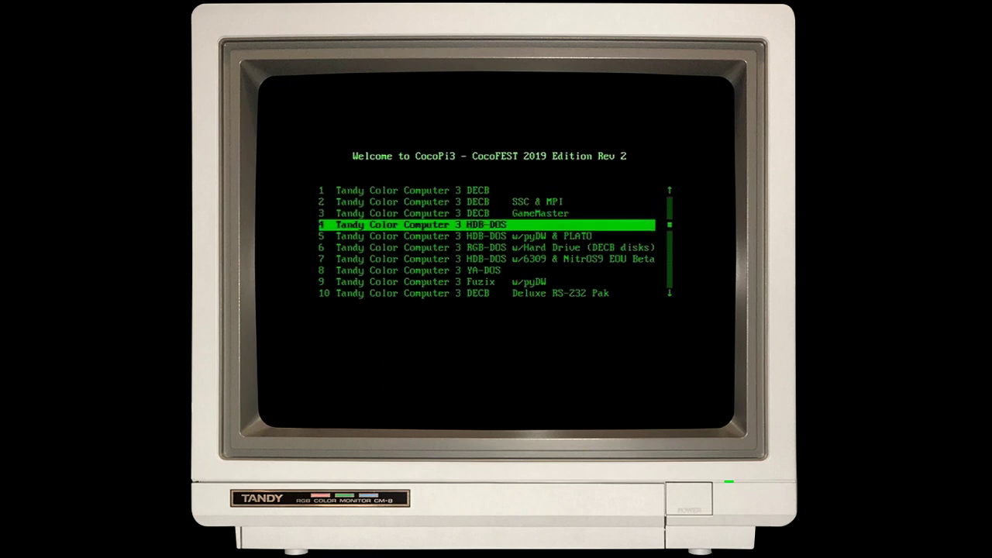
key("Return")
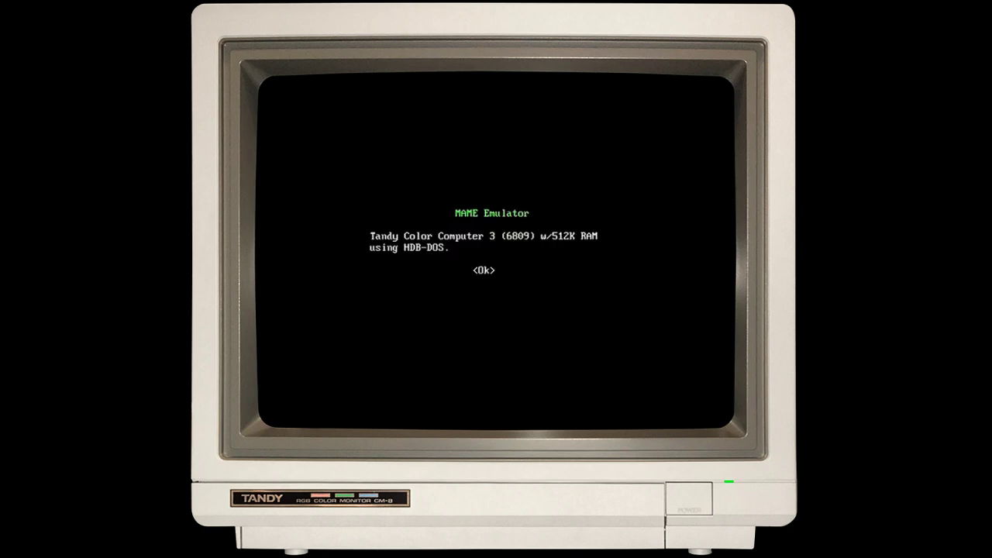
key("Return")
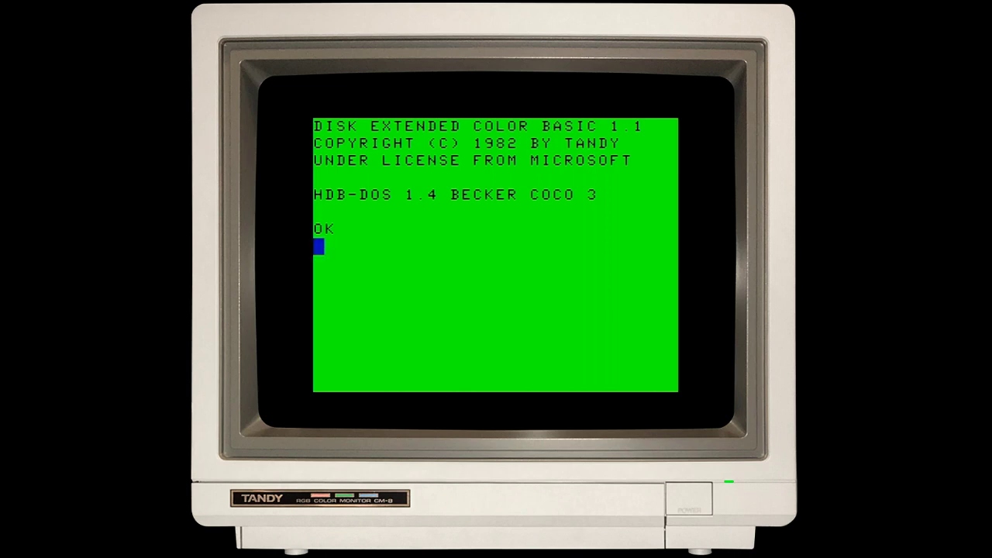
type("DIR")
key("Return")
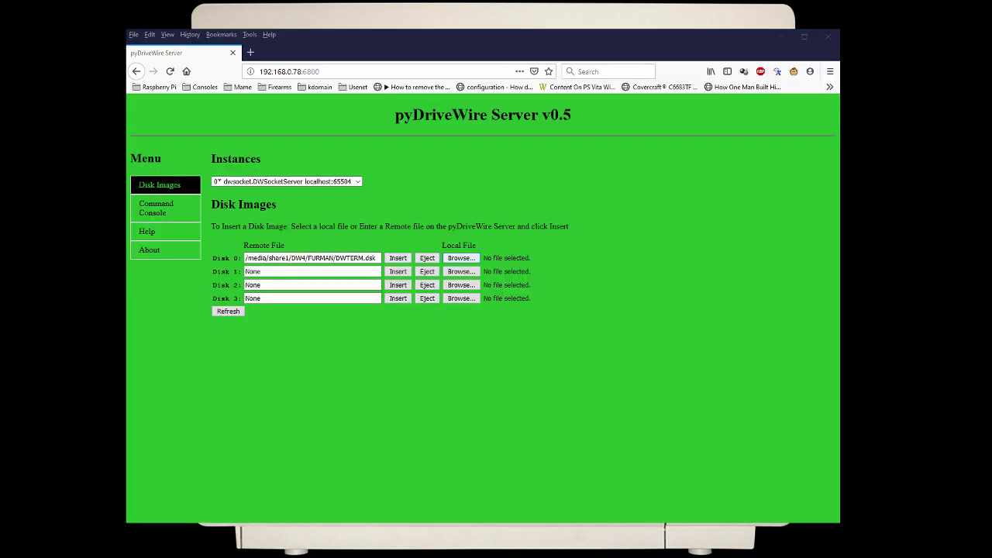
Switch to the pyDriveWire Server page in the browser and insert the local disk image 64COLS.dsk into Disk 0
left_click(461, 258)
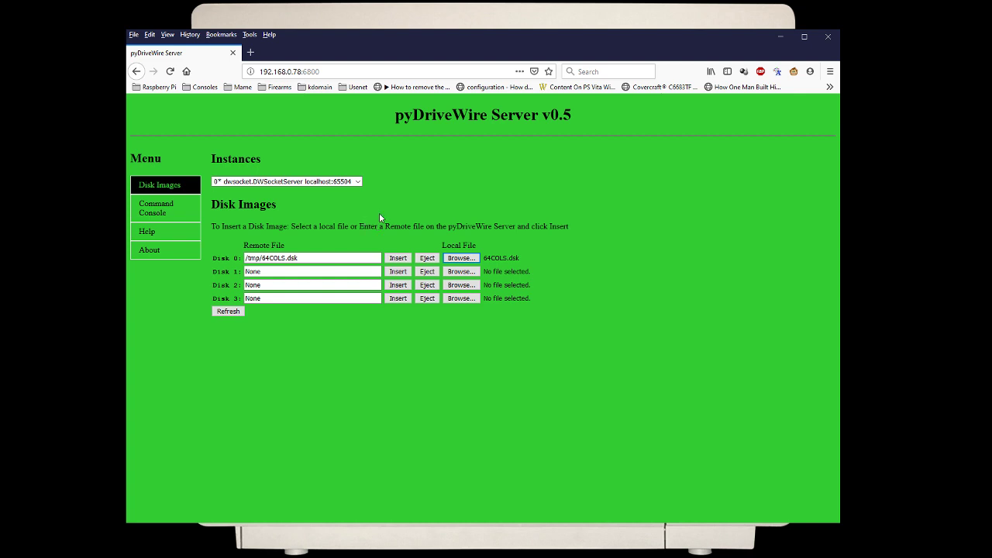
left_click(303, 258)
left_click(397, 261)
left_click(397, 262)
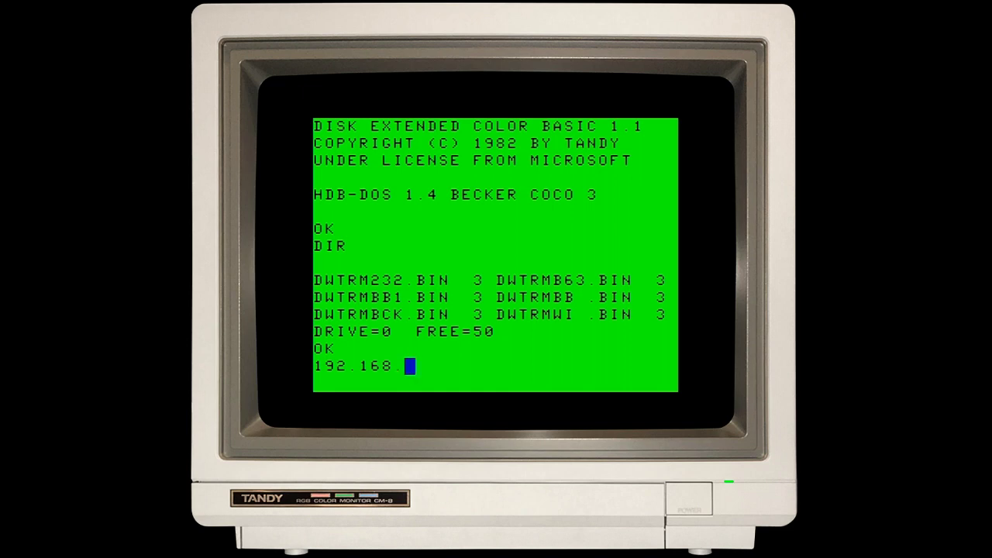
Clear the stray text at the BASIC prompt and list the directory of the newly inserted disk
key("BackSpace")
key("BackSpace")
key("BackSpace")
key("BackSpace")
key("BackSpace")
key("BackSpace")
key("BackSpace")
key("BackSpace")
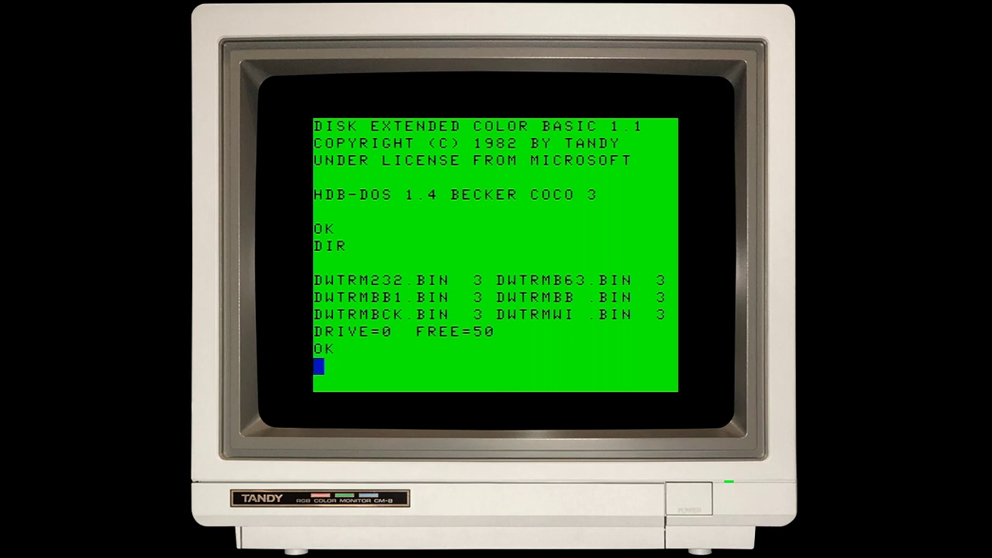
type("DIR")
key("Return")
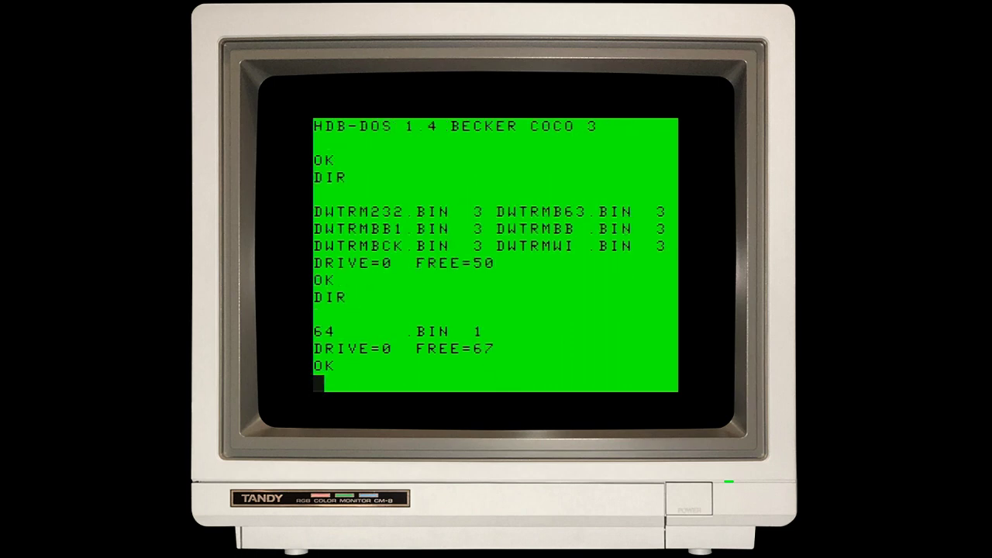
Load the 64 binary with LOADM"64 and execute it, leaving the emulator once its output has been shown
type("LOADM\"64")
key("Return")
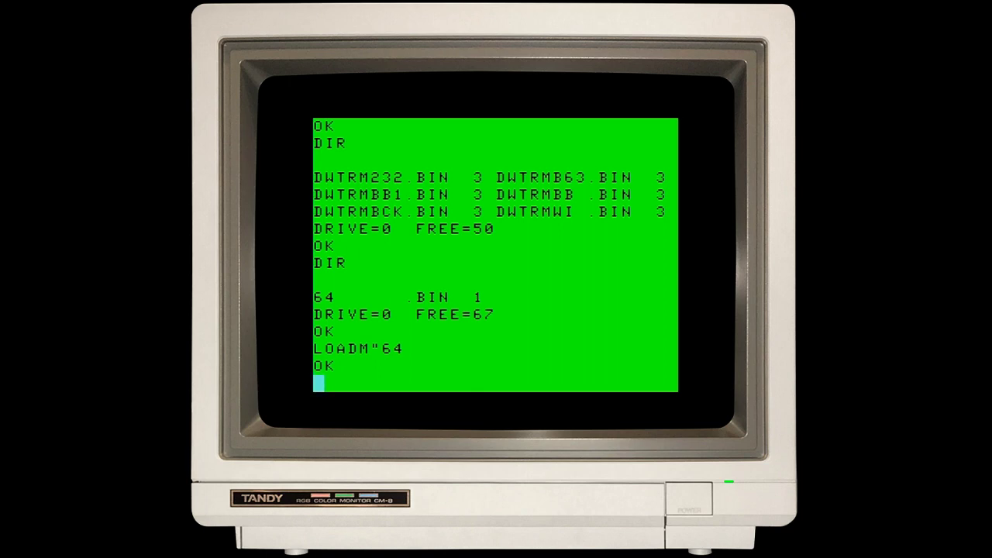
type("EC")
key("Return")
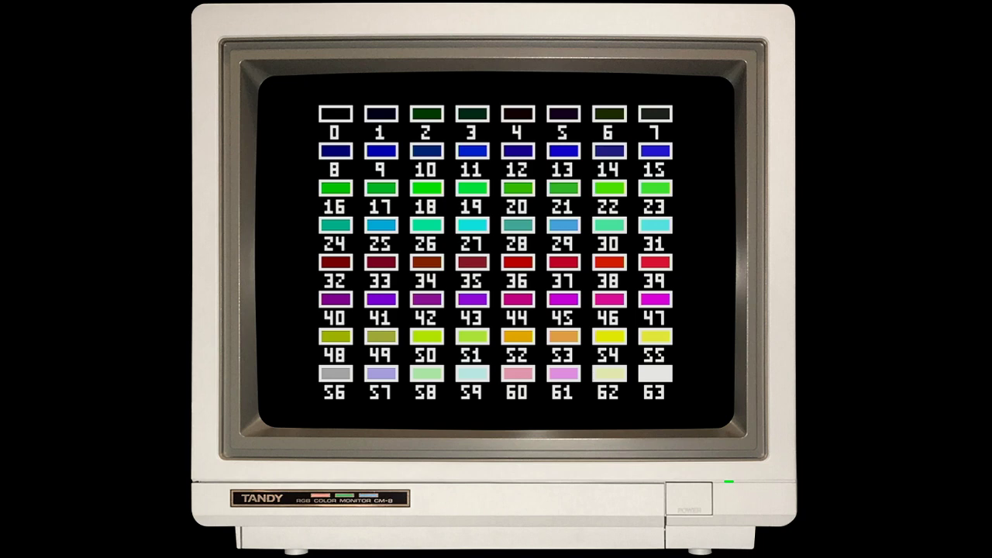
key("Escape")
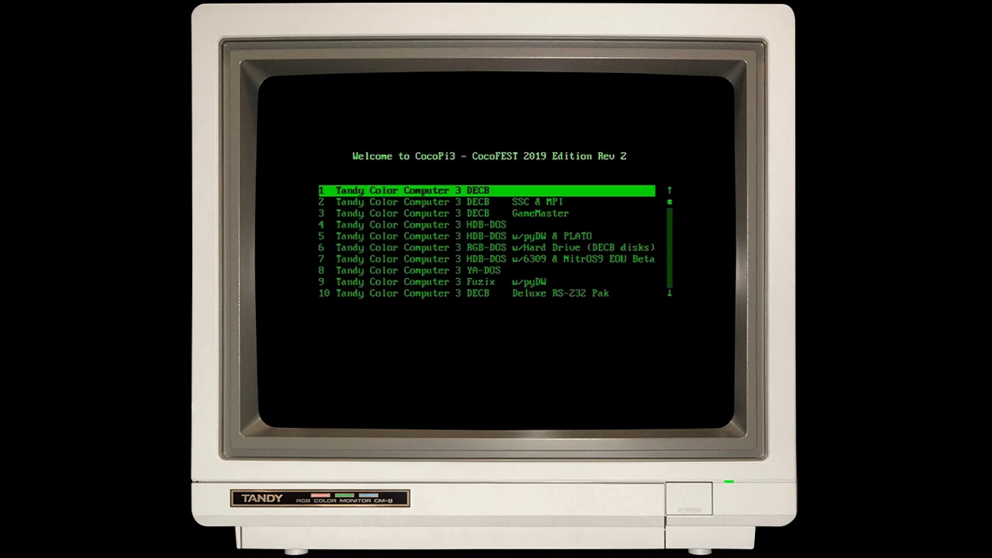
Review the Tandy Color Computer 3 machine list again, including the GameMaster, PLATO, hard drive and NitrOS9 options
key("Down")
key("Down")
key("Down")
key("Down")
key("Down")
key("Down")
key("Down")
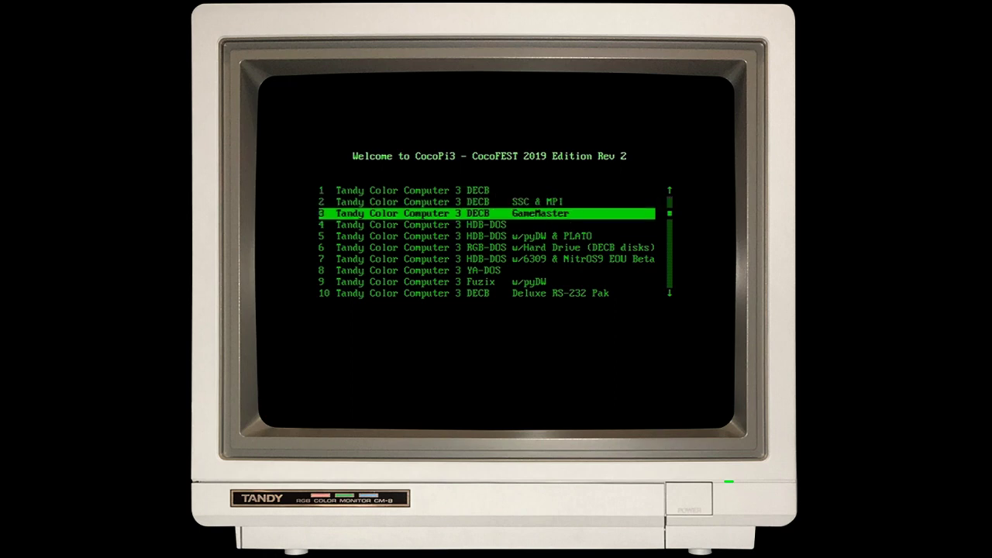
key("Up")
key("Up")
key("Up")
key("Up")
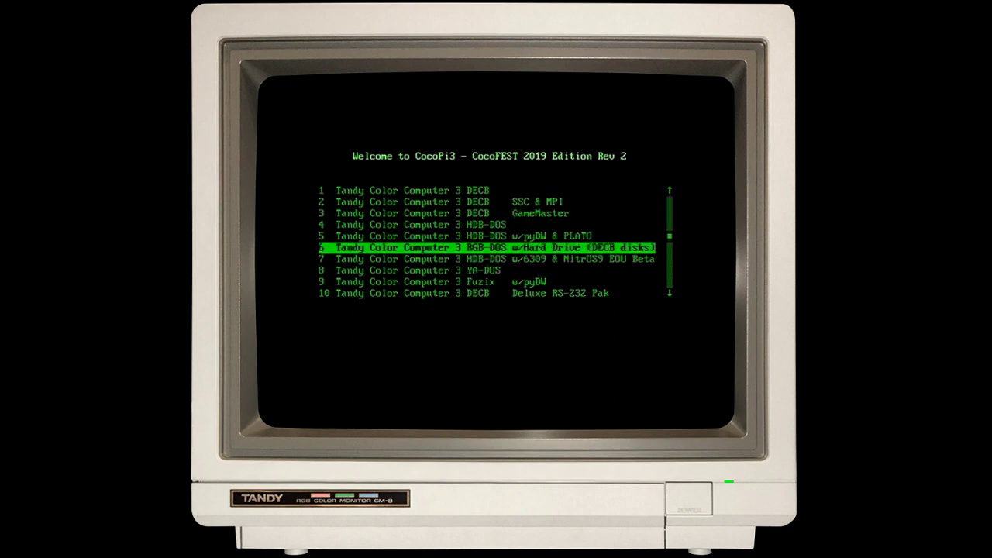
key("Down")
key("Down")
key("Down")
key("Down")
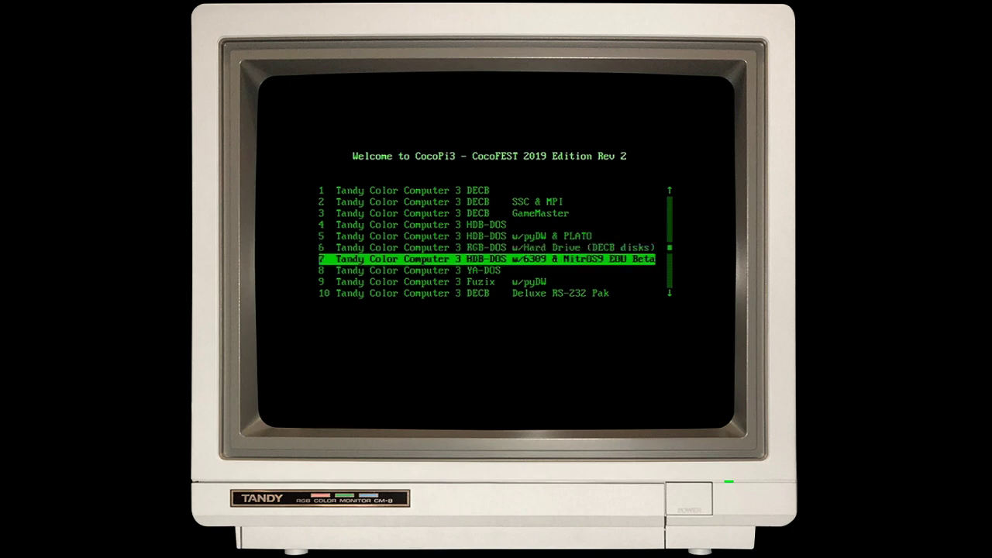
key("Up")
key("Up")
key("Up")
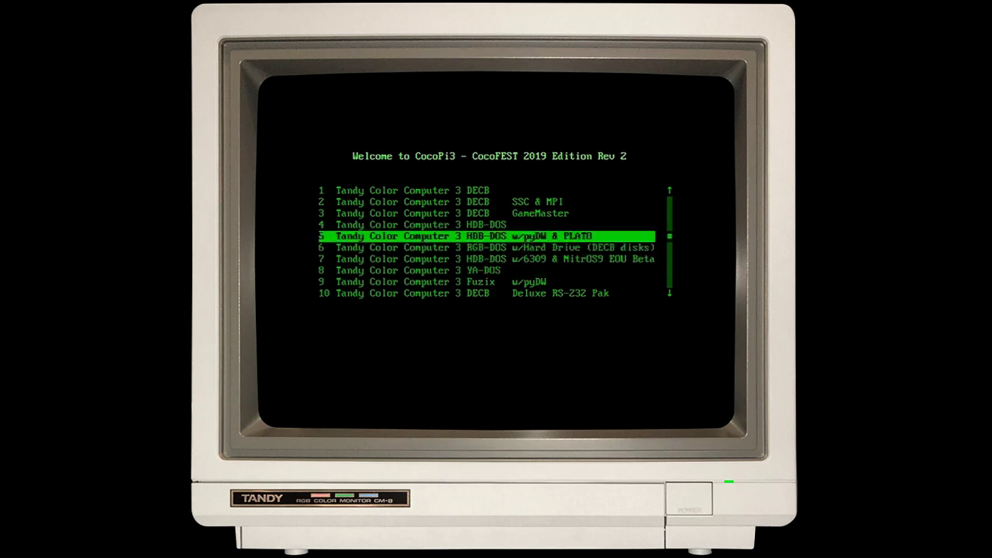
Return from the Tandy Color Computer 3 list to the main menu
key("Up")
key("Up")
key("Up")
key("Up")
key("Up")
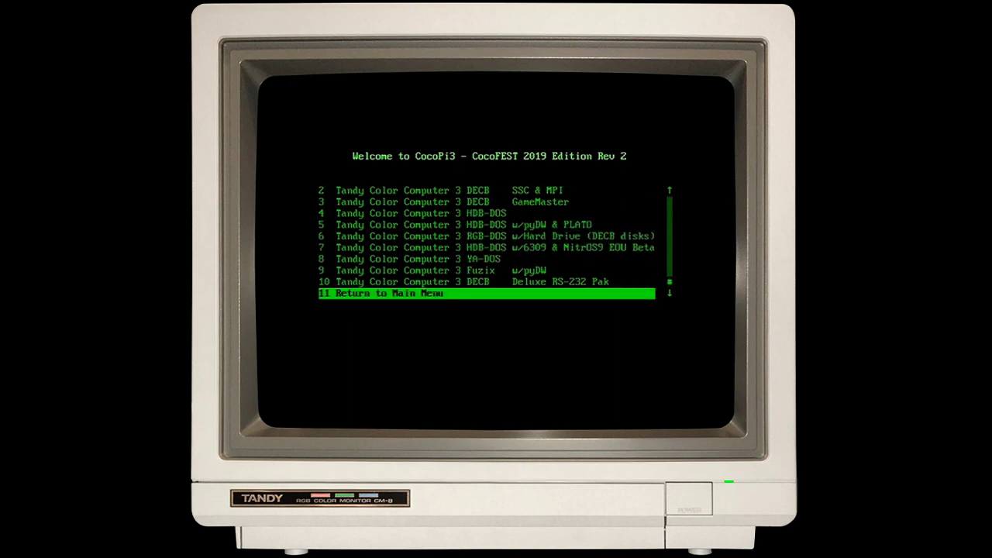
key("Return")
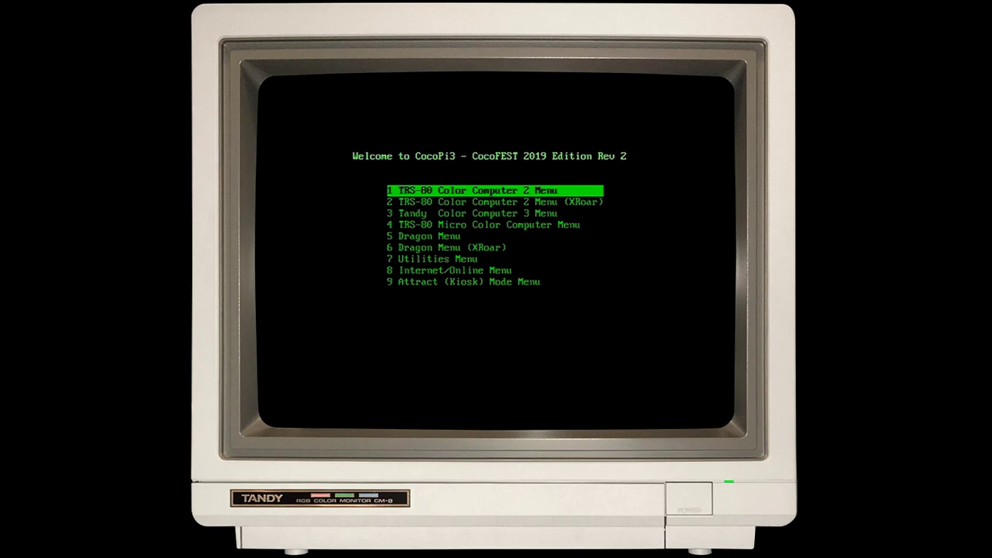
Open the TRS-80 Color Computer 2 Menu from the main menu
key("Down")
key("Up")
key("Down")
key("Return")
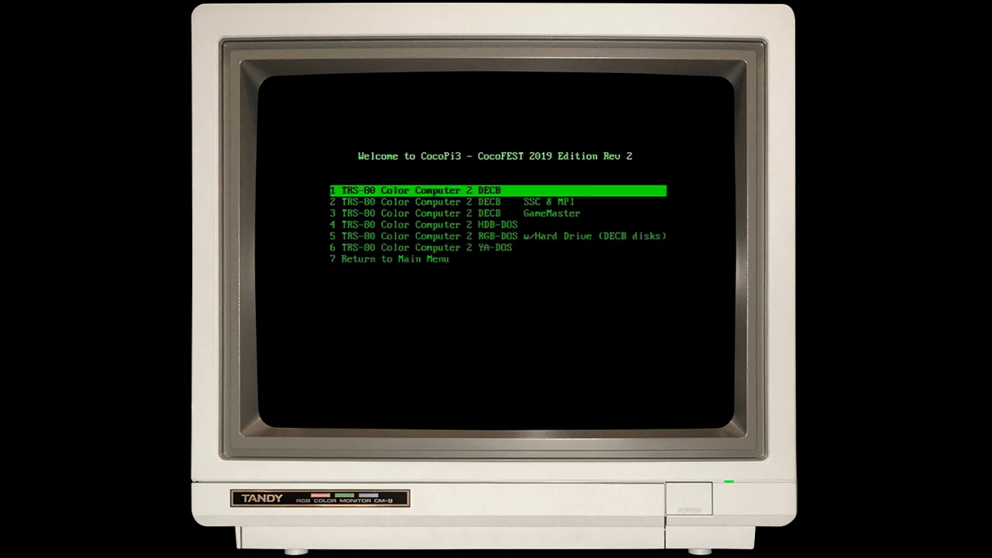
Start the TRS-80 Color Computer 2 HDB-DOS machine and list the inserted disk's directory with DIR
key("Down")
key("Down")
key("Down")
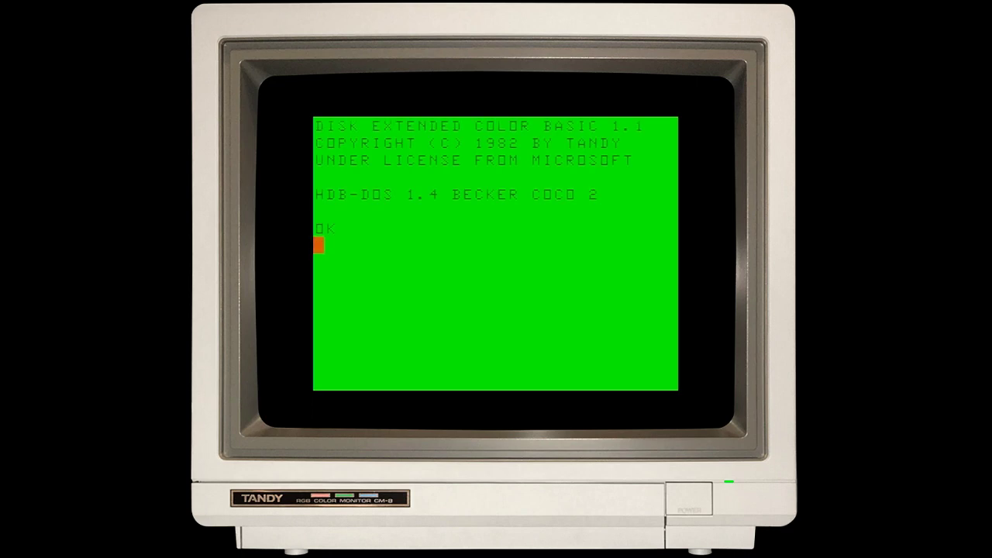
type("DIR")
key("Return")
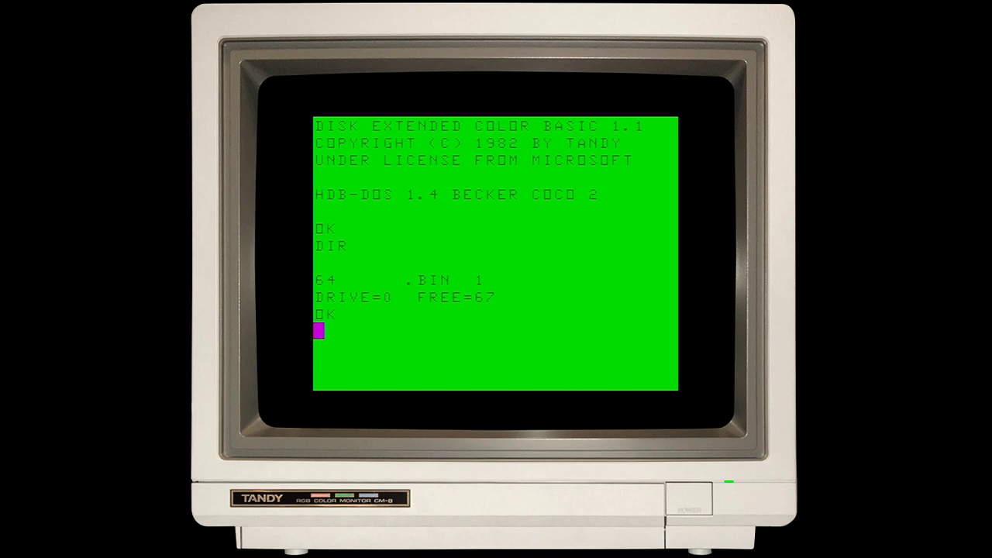
Exit the Color Computer 2 emulator and return to the main menu
key("Escape")
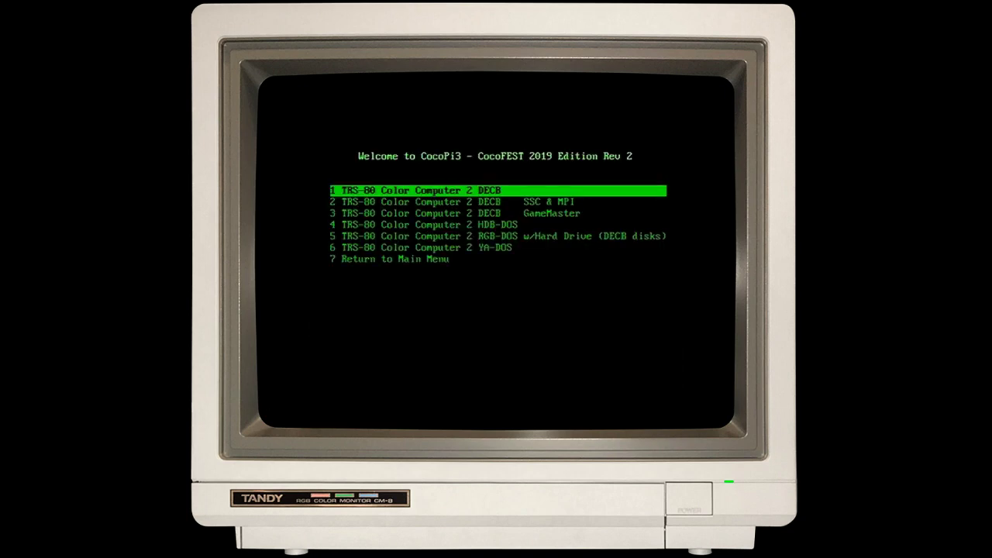
key("Down")
key("Down")
key("Down")
key("Down")
key("Down")
key("Down")
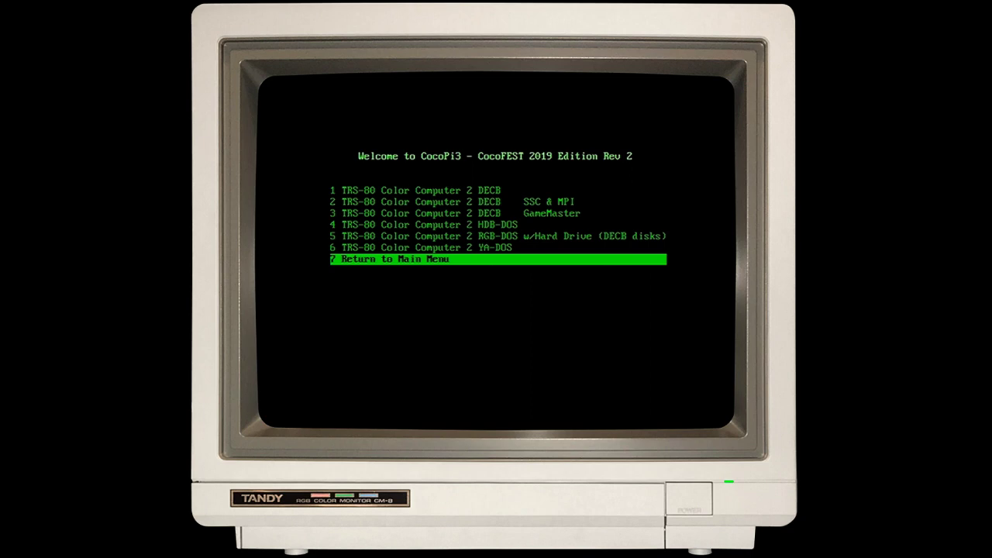
key("Return")
Start the HDB-DOS machine from the TRS-80 Color Computer 2 Menu (XRoar) and list the disk directory with DIR
key("Down")
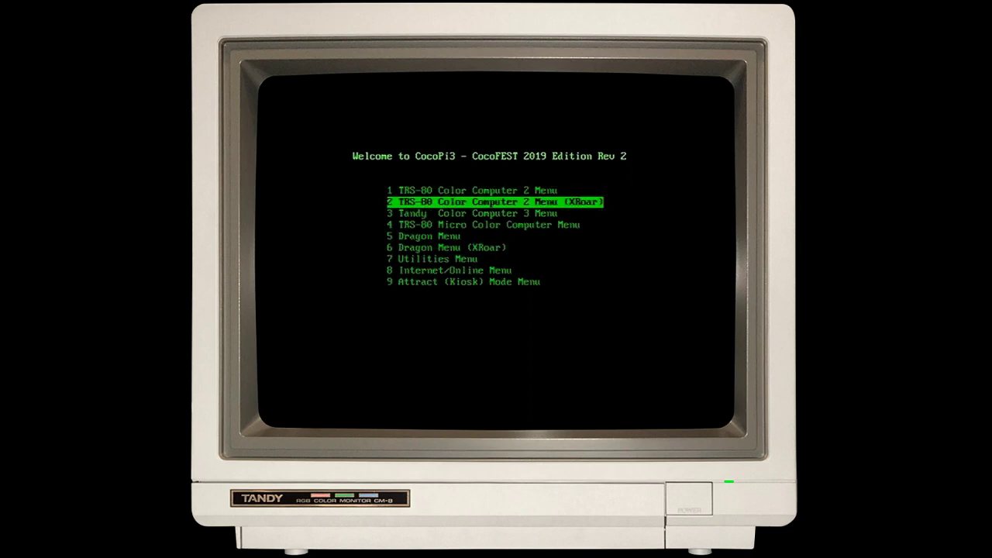
key("Return")
key("Down")
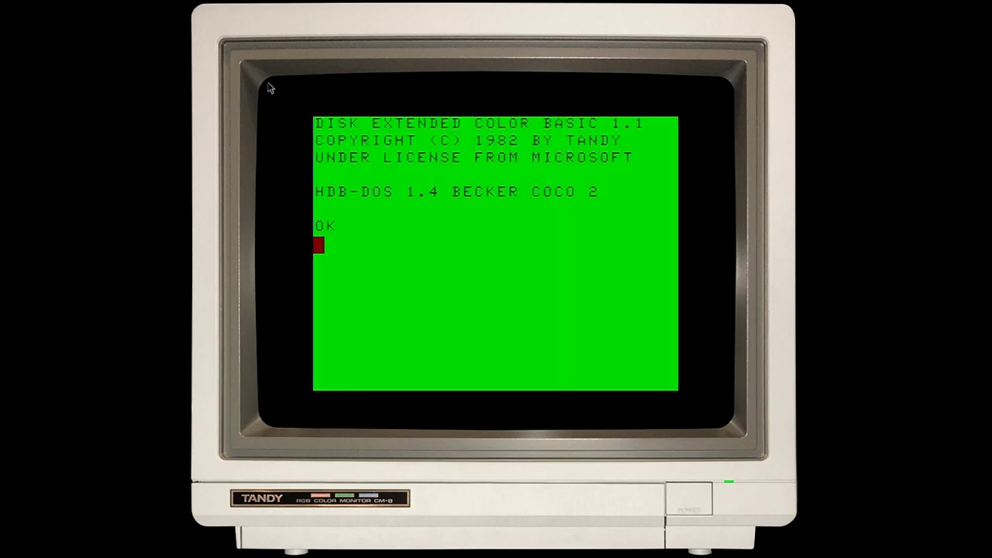
type("DIR")
key("Return")
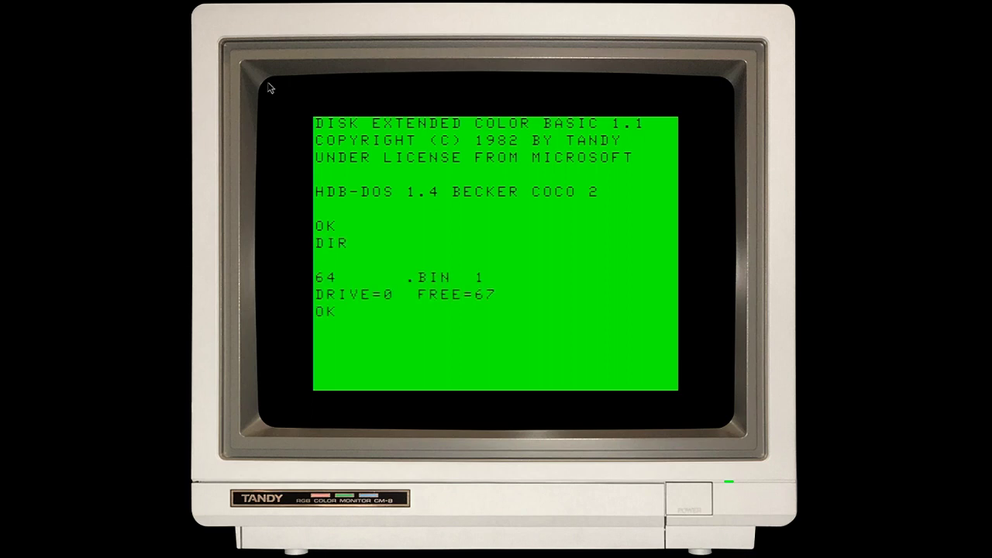